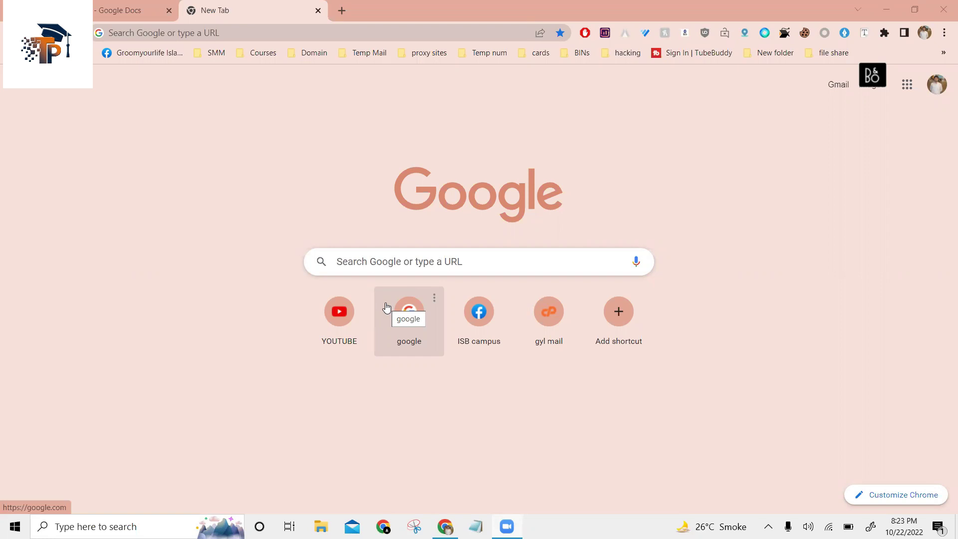
Enter "mobile phone price" as a search query to examine the autocomplete suggestions
{"action": "left_click", "coordinate": [198, 32]}
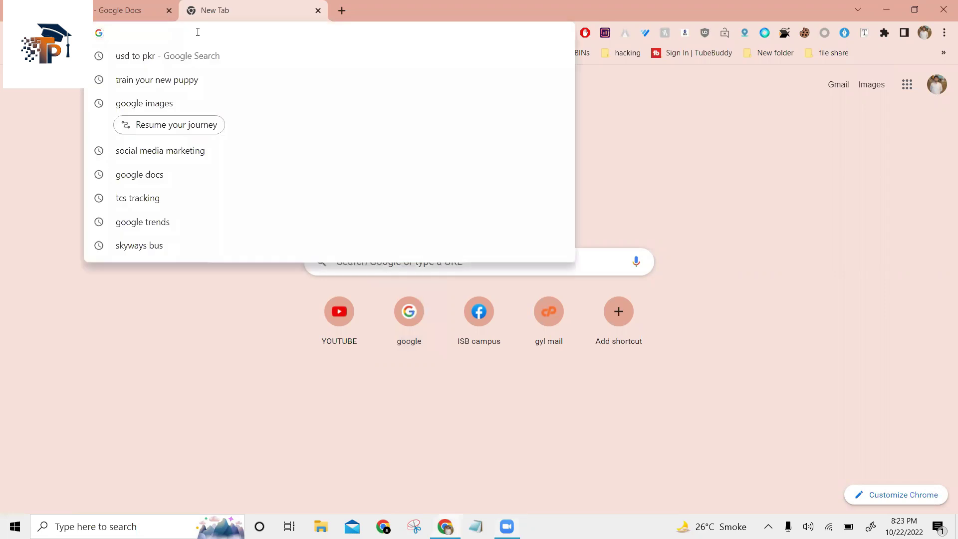
{"action": "type", "text": "mob"}
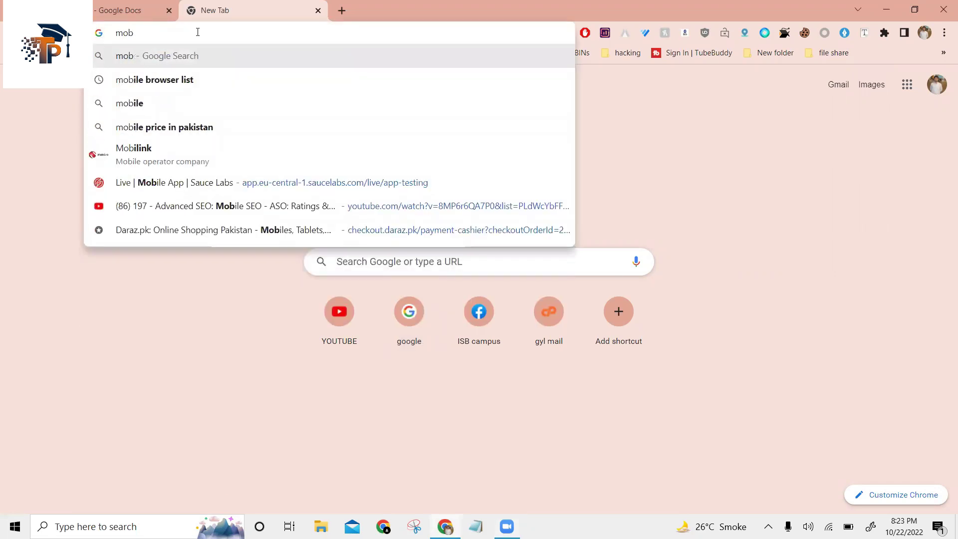
{"action": "type", "text": "ile"}
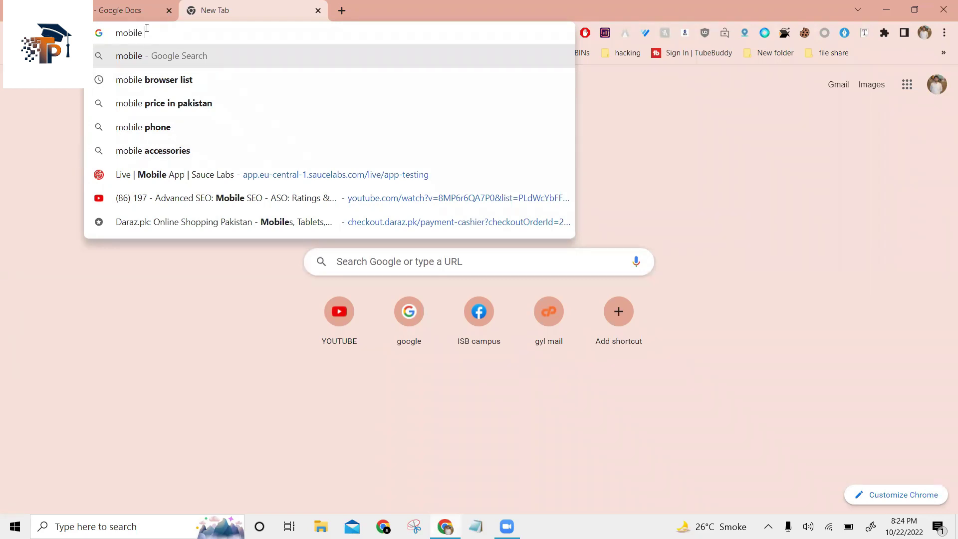
{"action": "type", "text": "phone"}
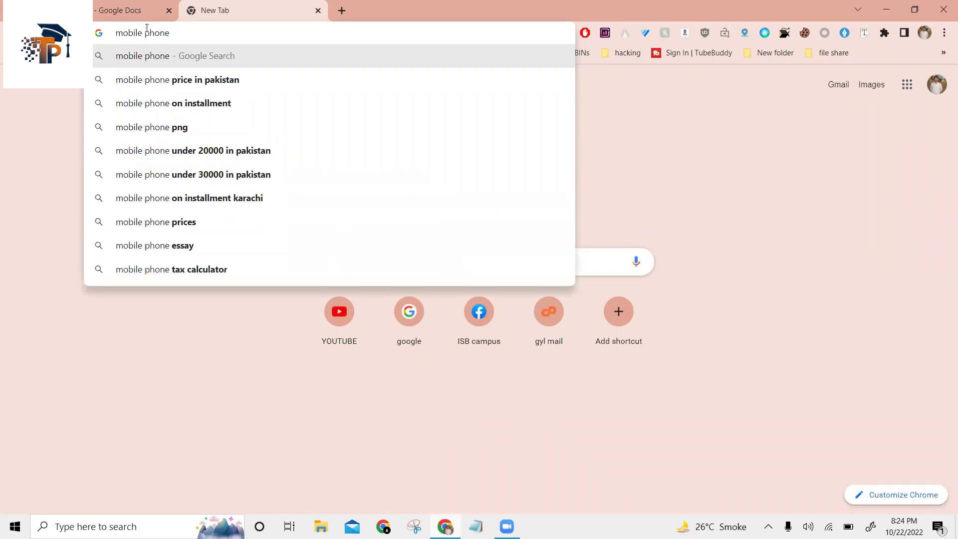
{"action": "type", "text": "rice"}
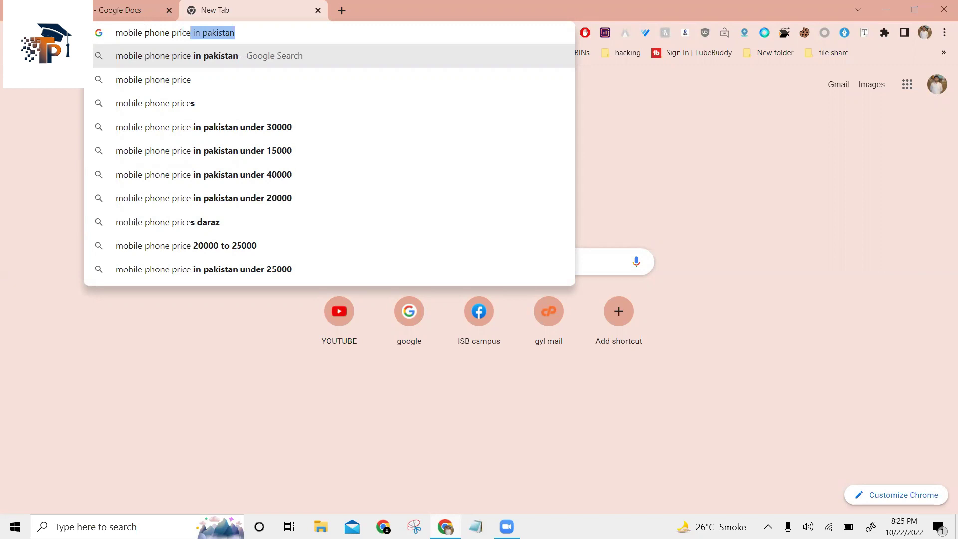
Extend the query to "mobile phone price a51", preview the suggestion "samsung mobile phone a51 price", and clear the query
{"action": "key", "text": "BackSpace"}
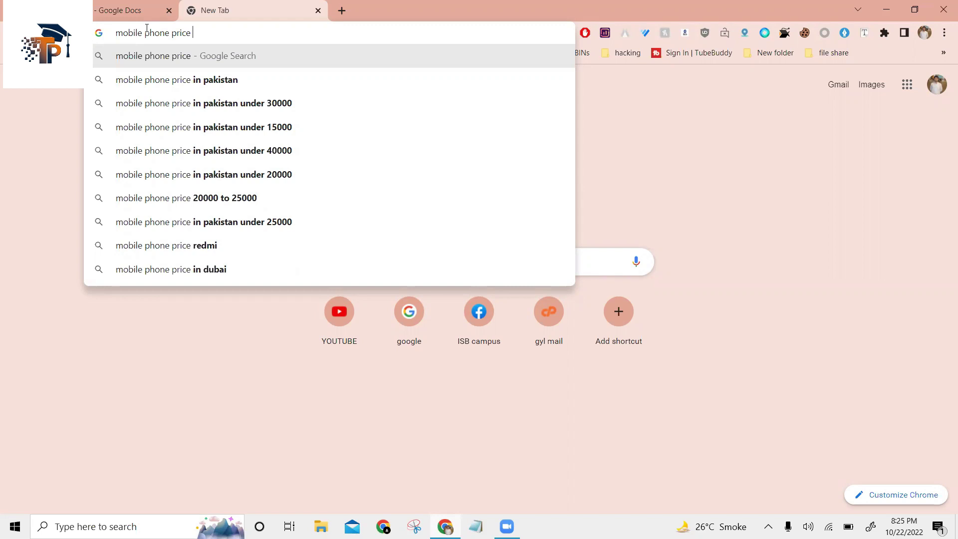
{"action": "type", "text": "a51"}
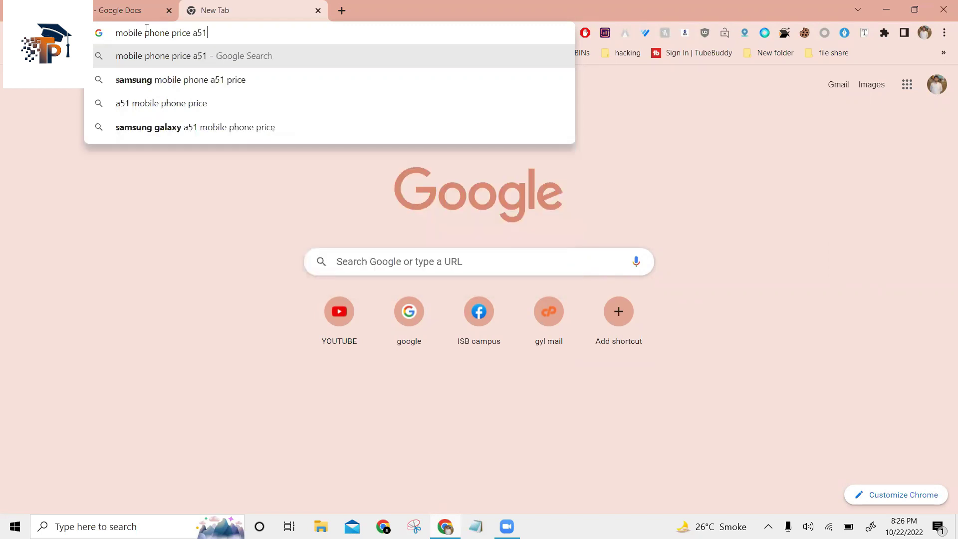
{"action": "key", "text": "Down"}
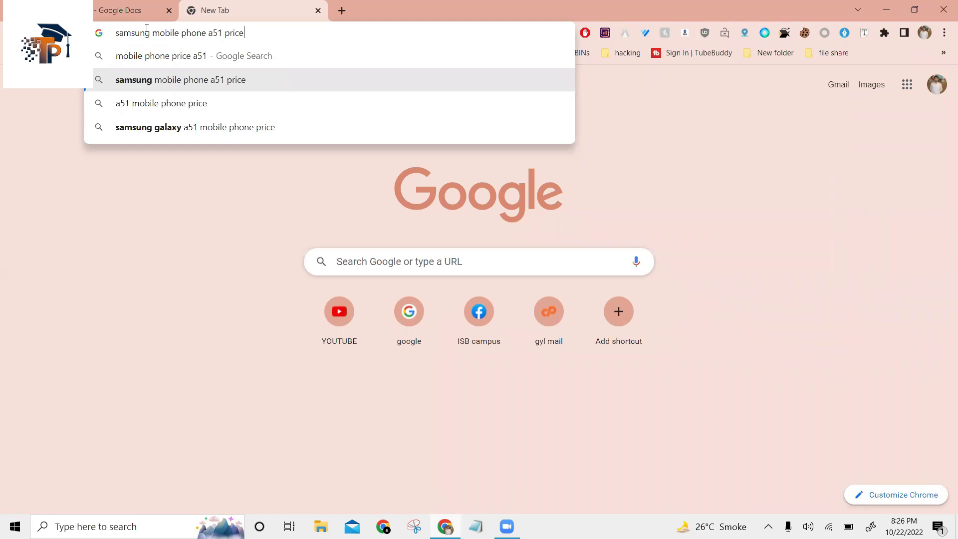
{"action": "key", "text": "BackSpace"}
{"action": "key", "text": "BackSpace"}
{"action": "key", "text": "BackSpace"}
{"action": "key", "text": "BackSpace"}
{"action": "key", "text": "BackSpace"}
{"action": "key", "text": "BackSpace"}
{"action": "key", "text": "BackSpace"}
{"action": "key", "text": "BackSpace"}
{"action": "key", "text": "BackSpace"}
{"action": "key", "text": "BackSpace"}
{"action": "key", "text": "BackSpace"}
{"action": "key", "text": "BackSpace"}
{"action": "key", "text": "BackSpace"}
{"action": "key", "text": "BackSpace"}
{"action": "key", "text": "BackSpace"}
{"action": "key", "text": "BackSpace"}
{"action": "key", "text": "BackSpace"}
{"action": "key", "text": "BackSpace"}
{"action": "key", "text": "BackSpace"}
{"action": "key", "text": "BackSpace"}
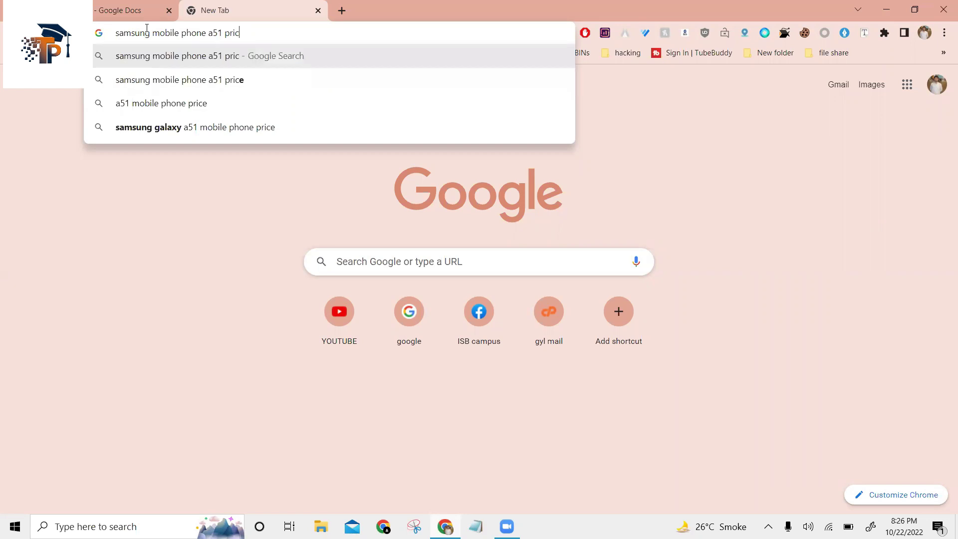
{"action": "key", "text": "BackSpace"}
{"action": "key", "text": "BackSpace"}
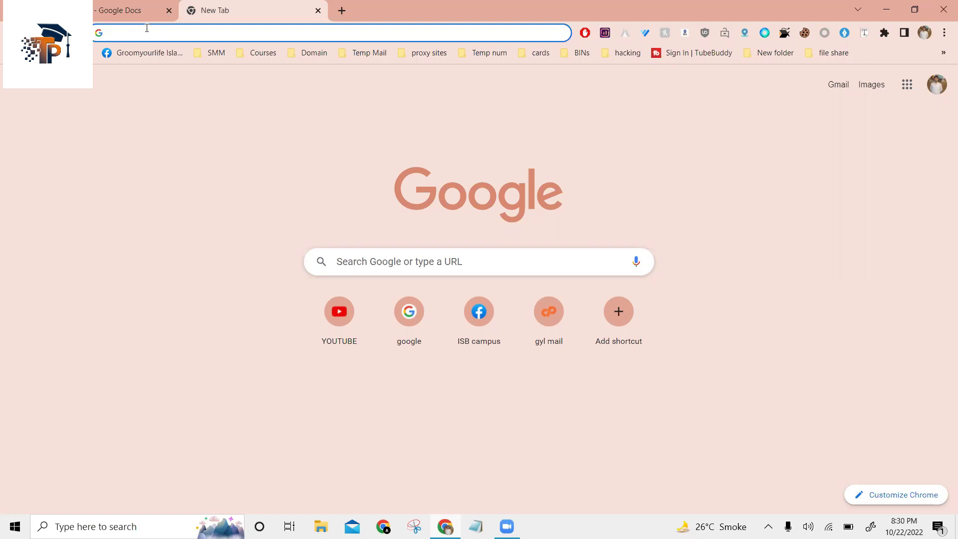
Search Google for "vidiq extension for chrome"
{"action": "type", "text": "vidiq.com"}
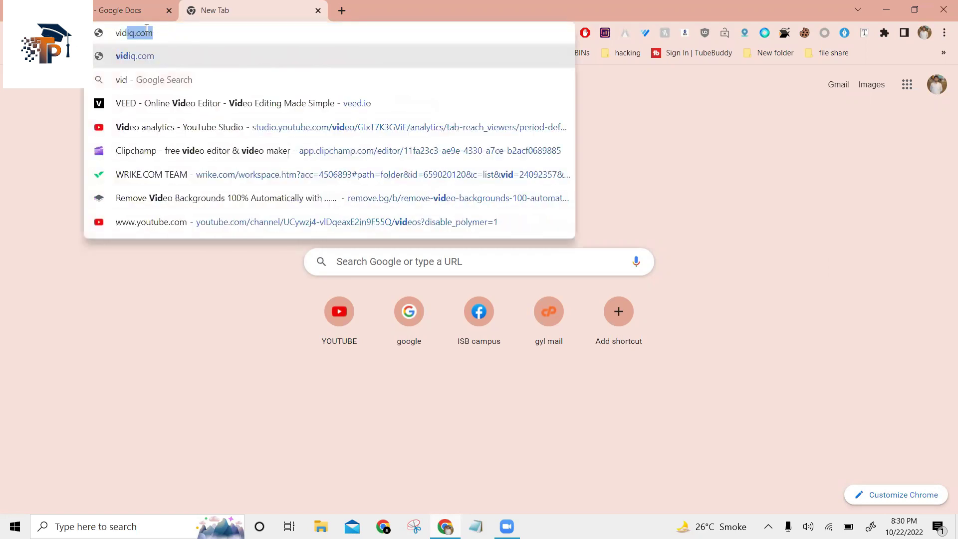
{"action": "key", "text": "Right"}
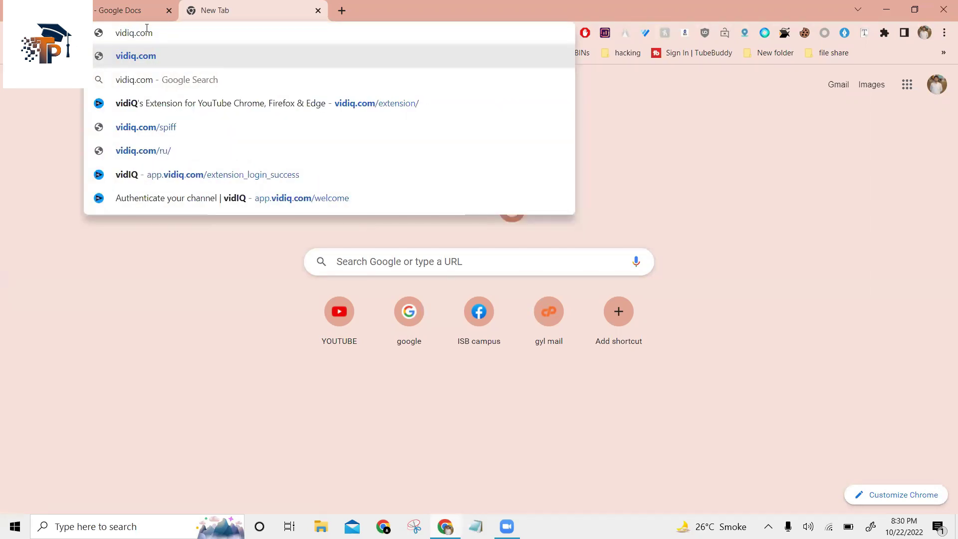
{"action": "key", "text": "BackSpace"}
{"action": "key", "text": "BackSpace"}
{"action": "key", "text": "BackSpace"}
{"action": "key", "text": "BackSpace"}
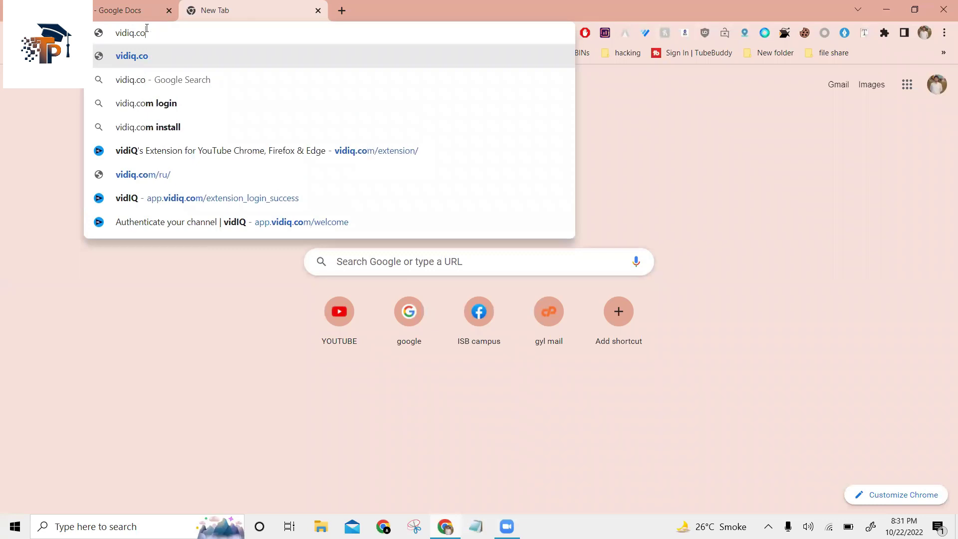
{"action": "key", "text": "Down"}
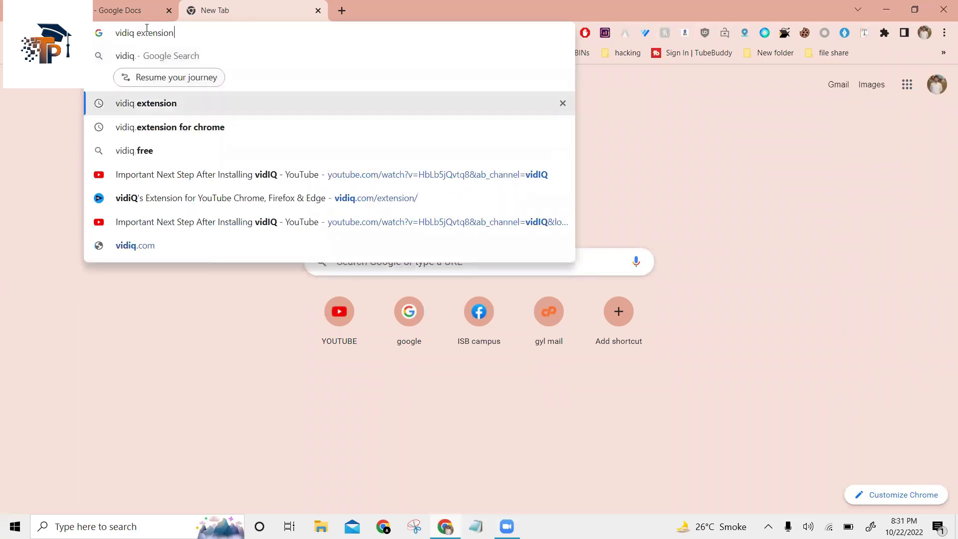
{"action": "key", "text": "Down"}
{"action": "key", "text": "Return"}
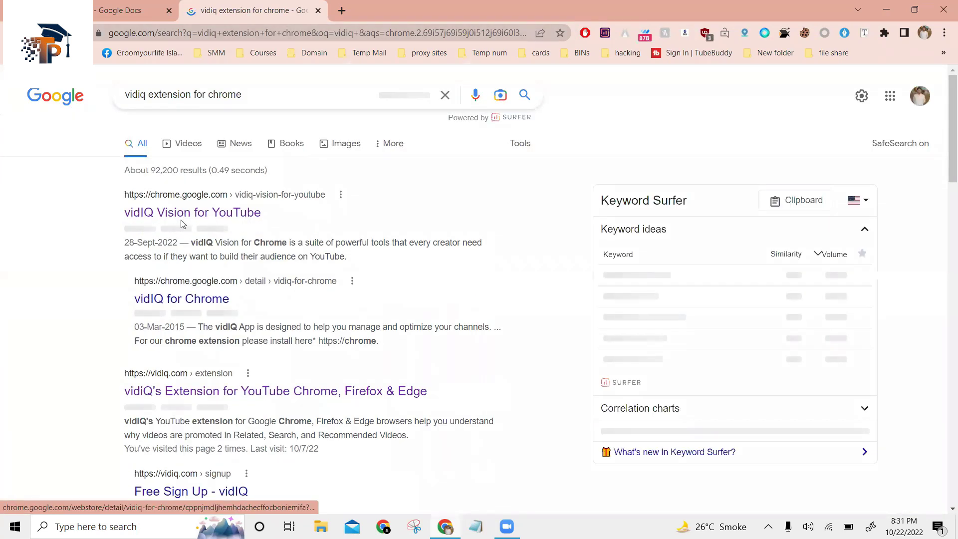
Open the vidIQ Vision for YouTube page in the Chrome Web Store and add the extension to Chrome
{"action": "left_click", "coordinate": [181, 219]}
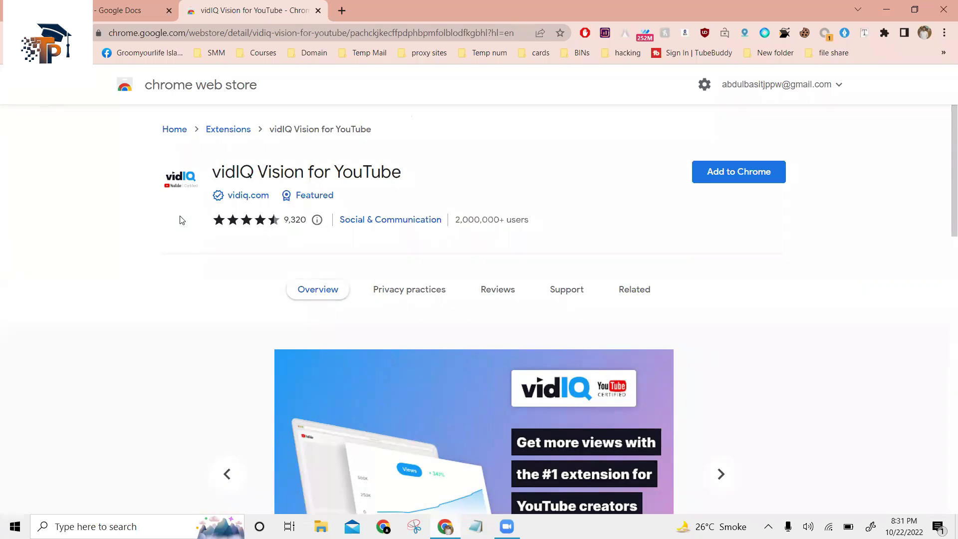
{"action": "left_click", "coordinate": [744, 169]}
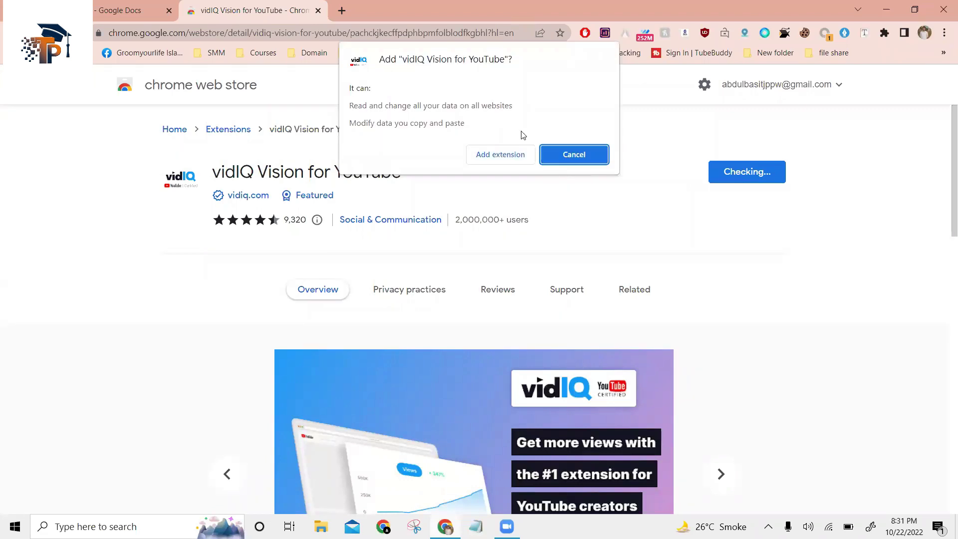
{"action": "left_click", "coordinate": [520, 152]}
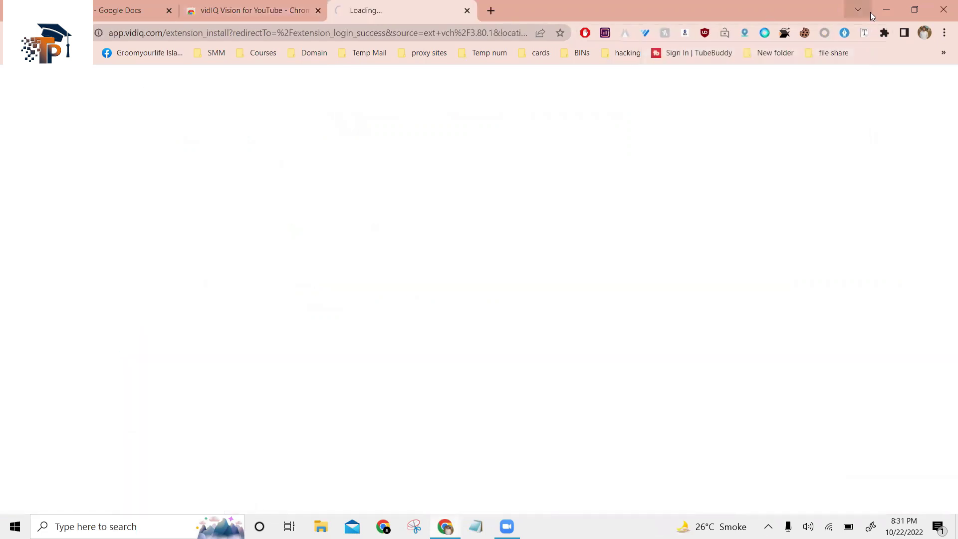
Pin the vidIQ Vision for YouTube extension so it stays accessible in the browser
{"action": "left_click", "coordinate": [885, 35]}
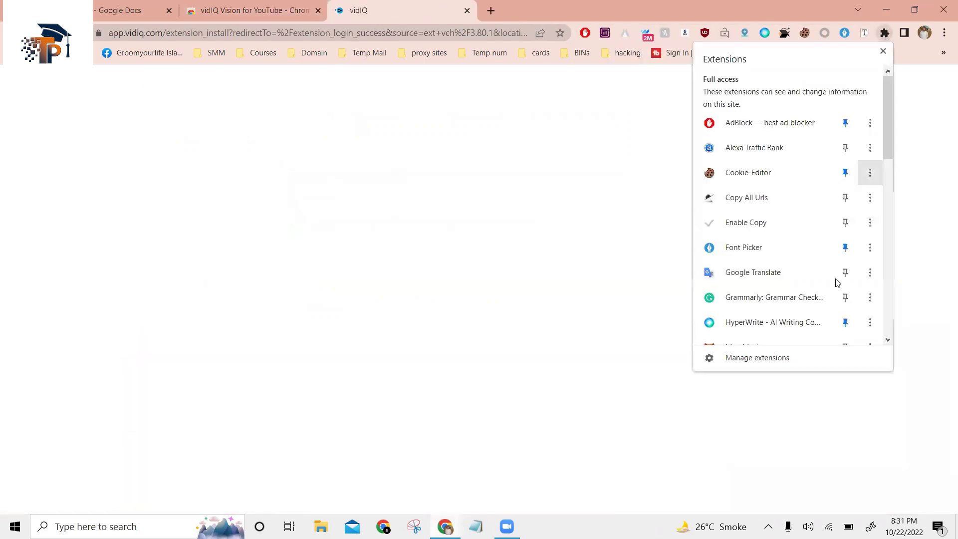
{"action": "scroll", "coordinate": [785, 322], "scroll_direction": "down", "scroll_amount": 8}
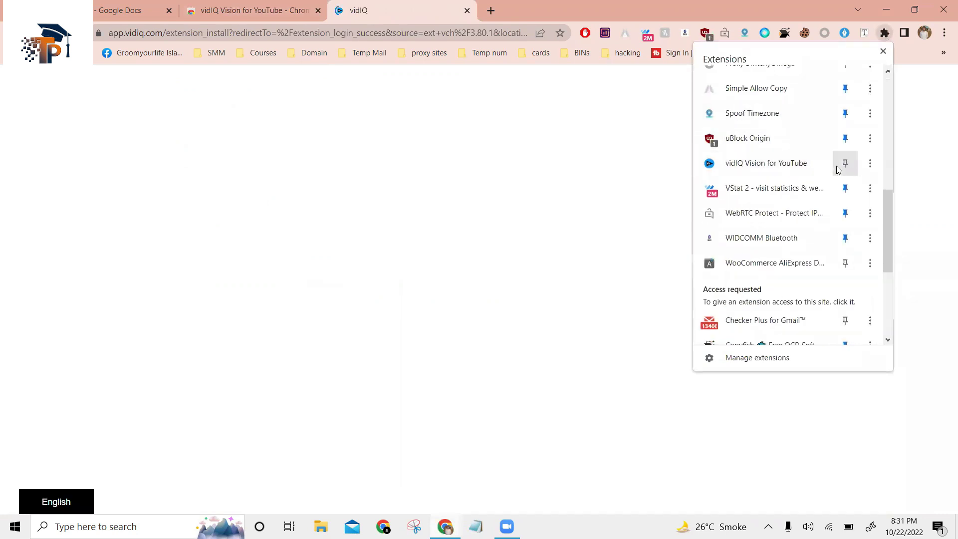
{"action": "left_click", "coordinate": [845, 163]}
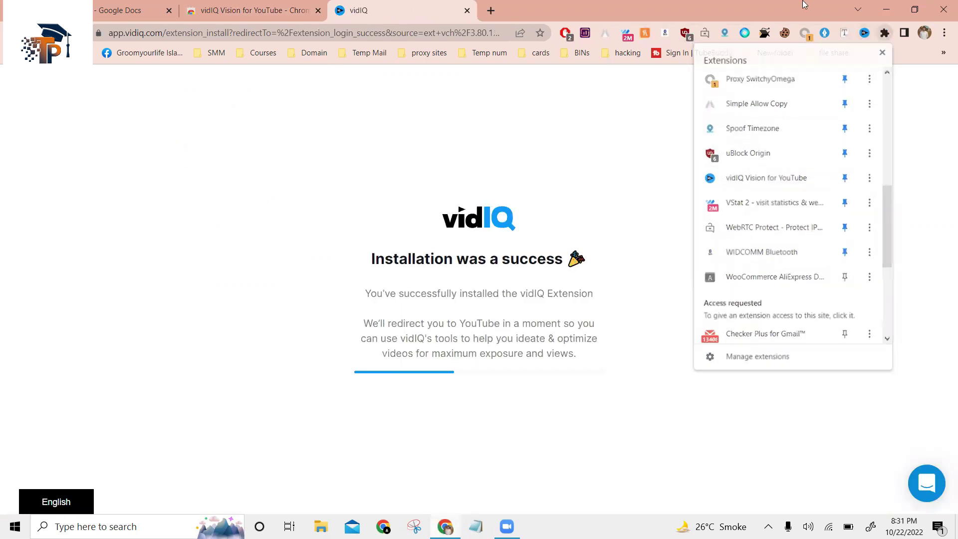
Pause the vidIQ welcome video, log the extension out of its current account and open the sign-up form
{"action": "left_click", "coordinate": [863, 35]}
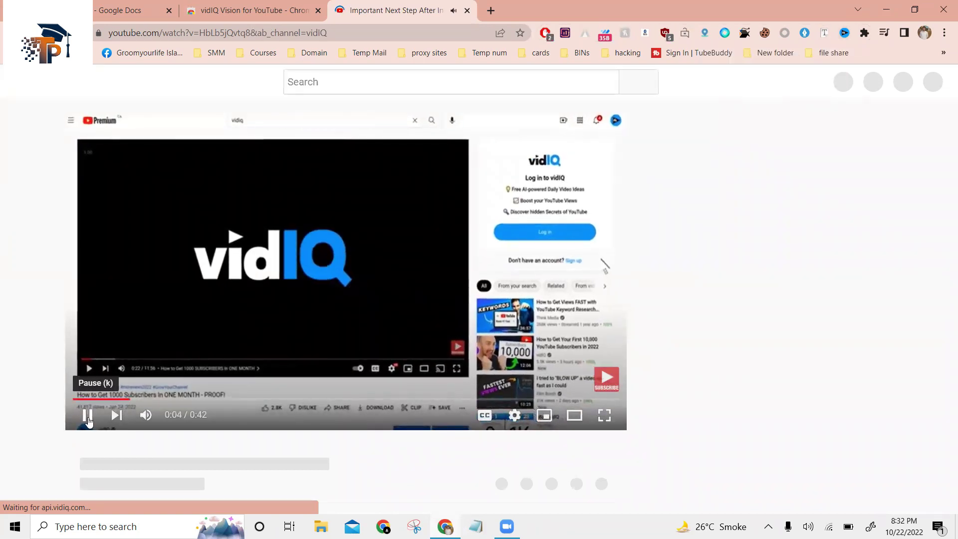
{"action": "left_click", "coordinate": [88, 419]}
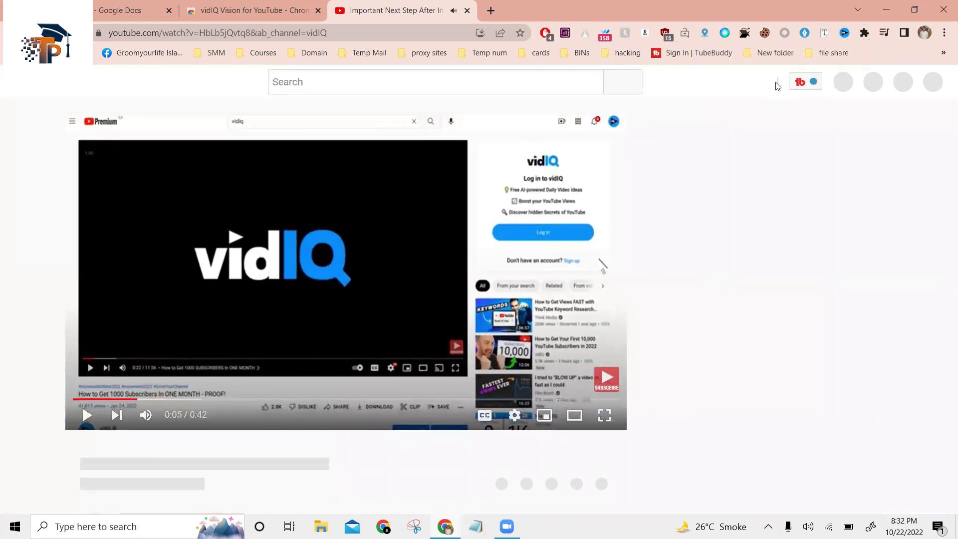
{"action": "left_click", "coordinate": [845, 33]}
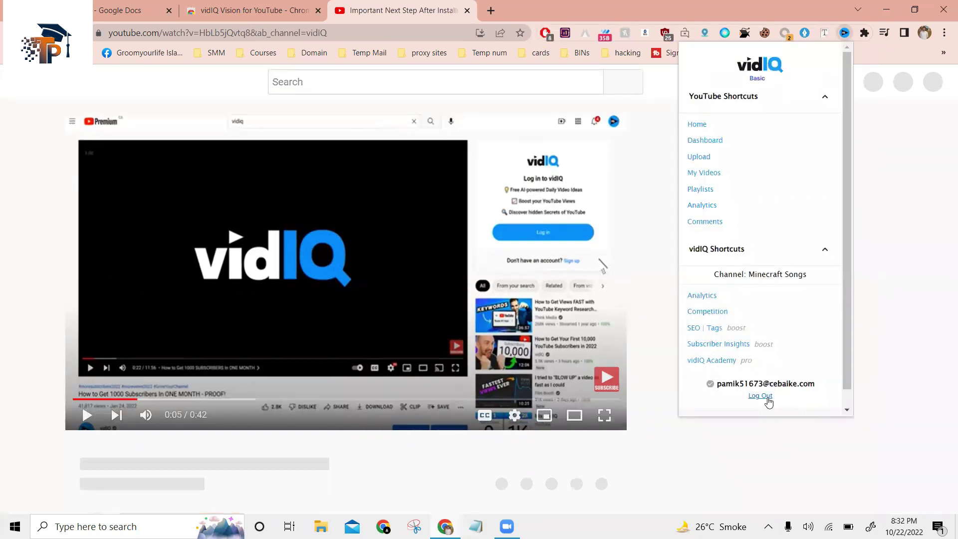
{"action": "left_click", "coordinate": [768, 397]}
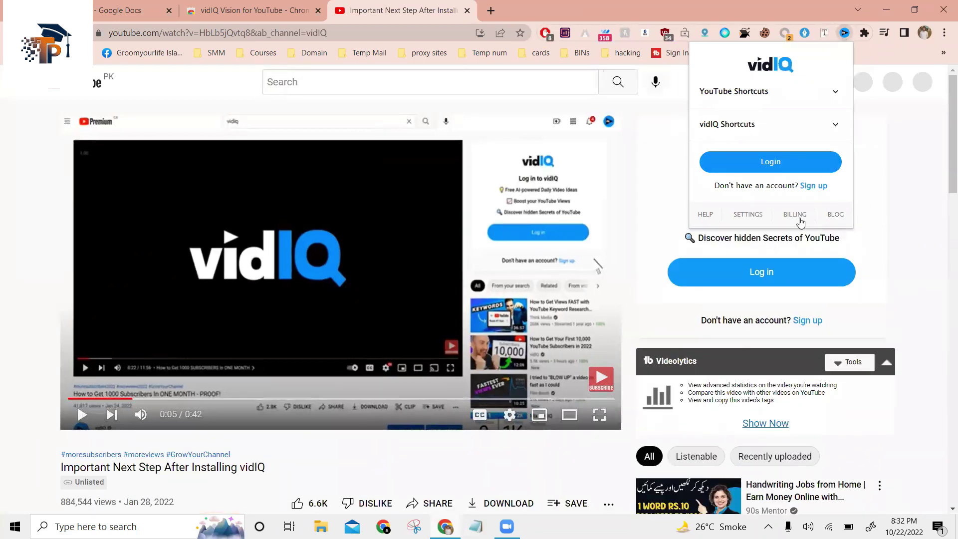
{"action": "left_click", "coordinate": [805, 186]}
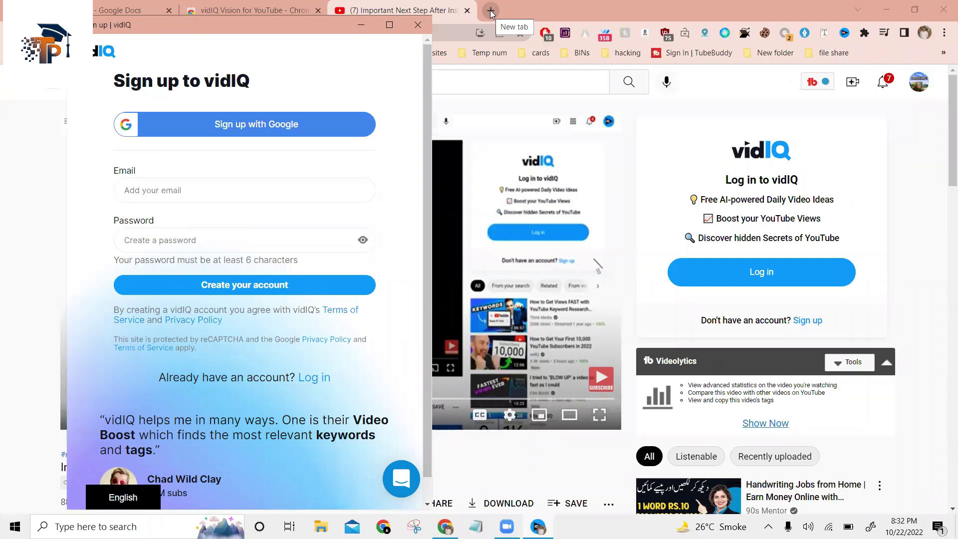
Open temp-mail.org/en/ in a new browser tab and copy the generated temporary email address
{"action": "left_click", "coordinate": [491, 11]}
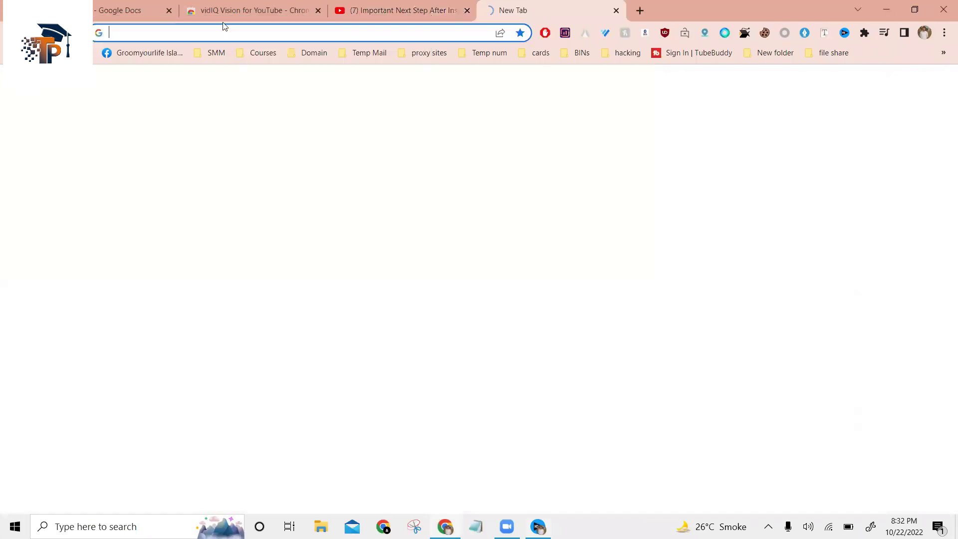
{"action": "type", "text": "t"}
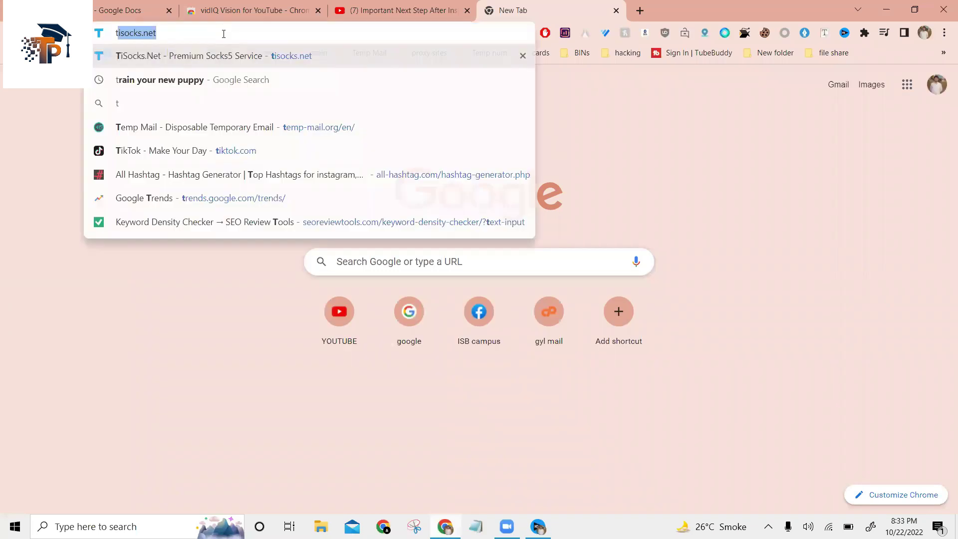
{"action": "type", "text": "emp"}
{"action": "key", "text": "Right"}
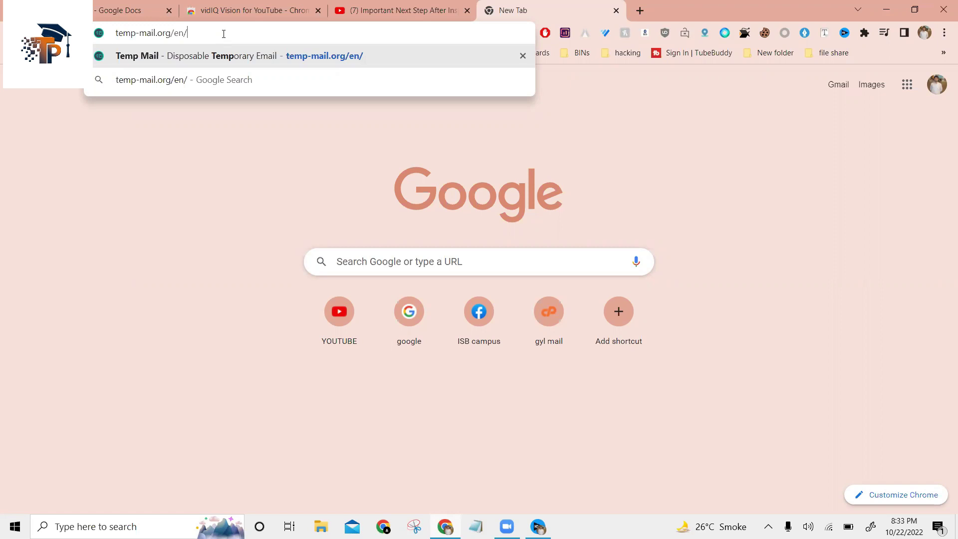
{"action": "key", "text": "Return"}
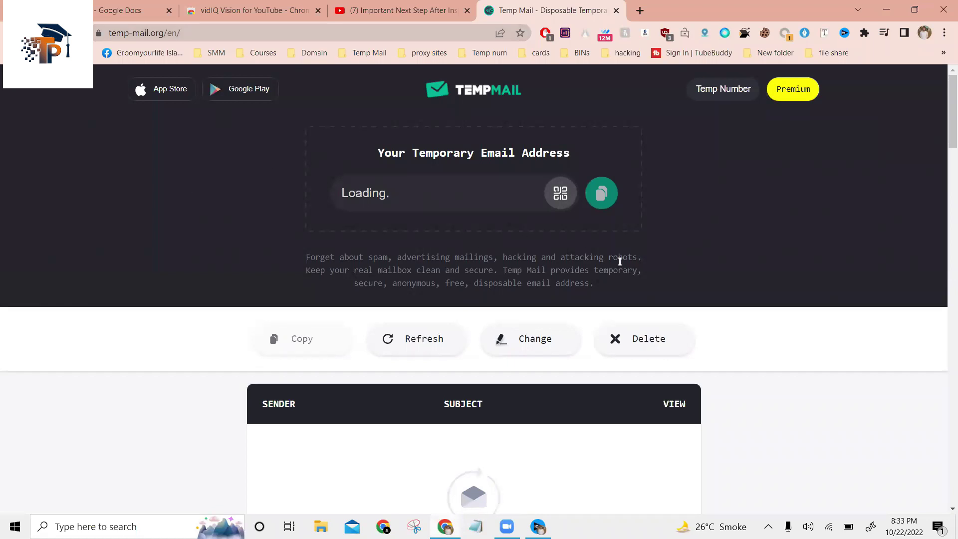
{"action": "left_click", "coordinate": [603, 196]}
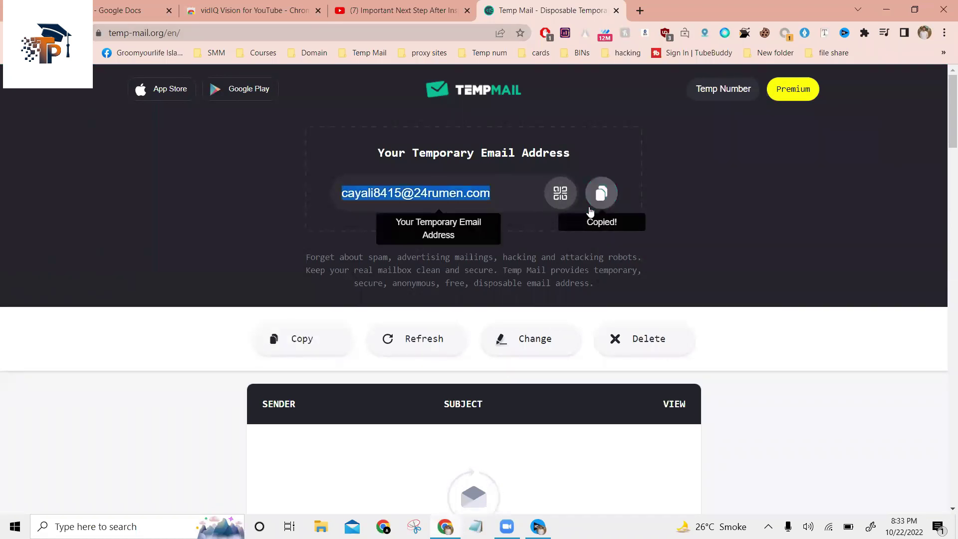
Create the vidIQ account by pasting the temporary email address into the email field and filling in the account password
{"action": "left_click", "coordinate": [307, 9]}
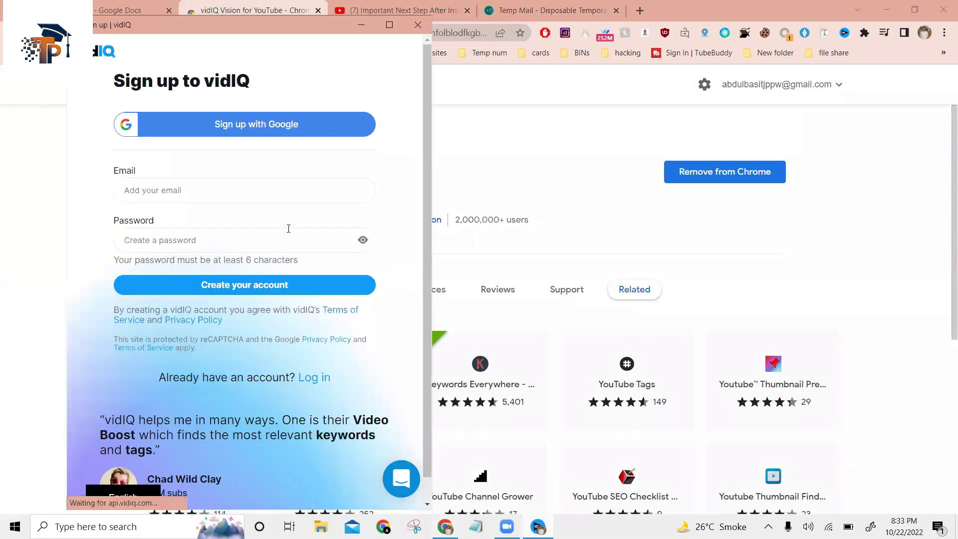
{"action": "left_click", "coordinate": [274, 192]}
{"action": "key", "text": "ctrl+v"}
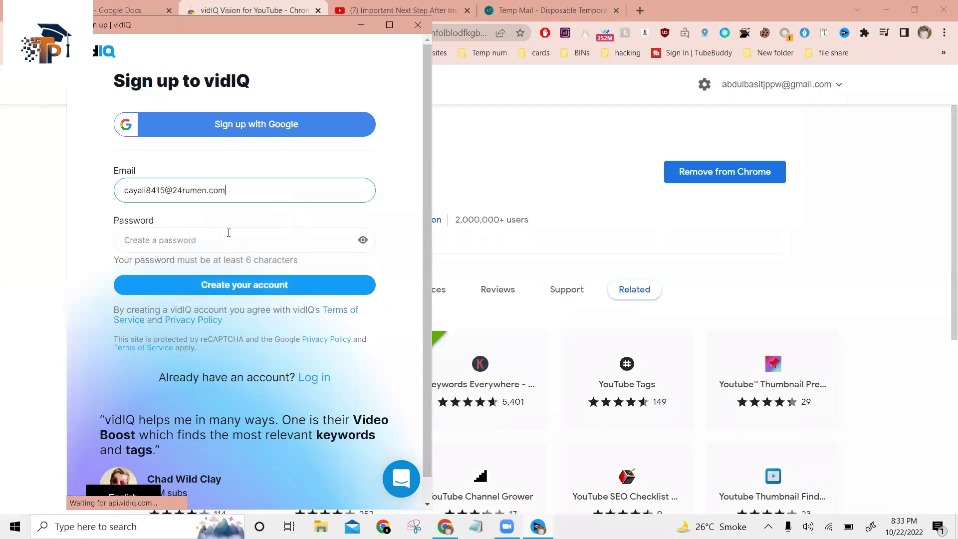
{"action": "left_click", "coordinate": [221, 245]}
{"action": "key", "text": "ctrl+v"}
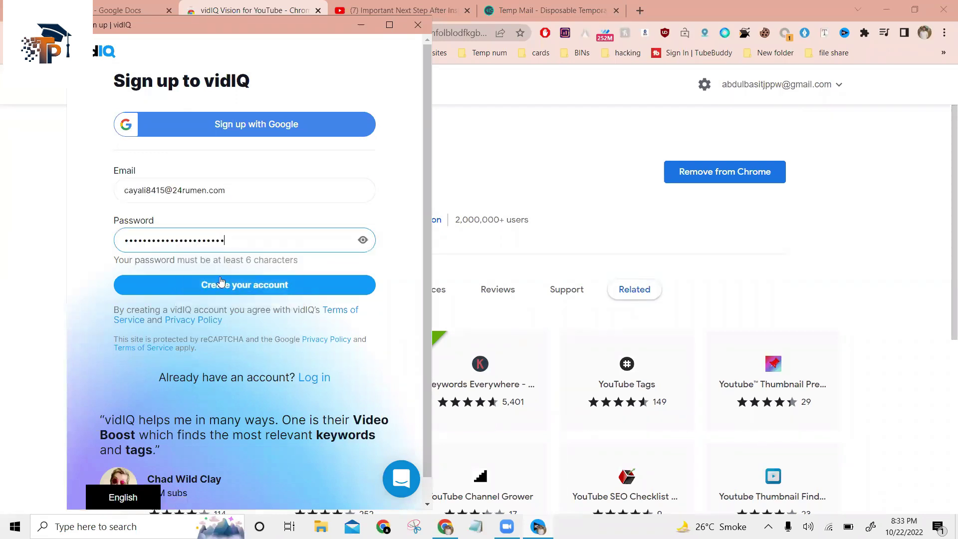
{"action": "left_click", "coordinate": [219, 287]}
{"action": "left_click", "coordinate": [219, 288]}
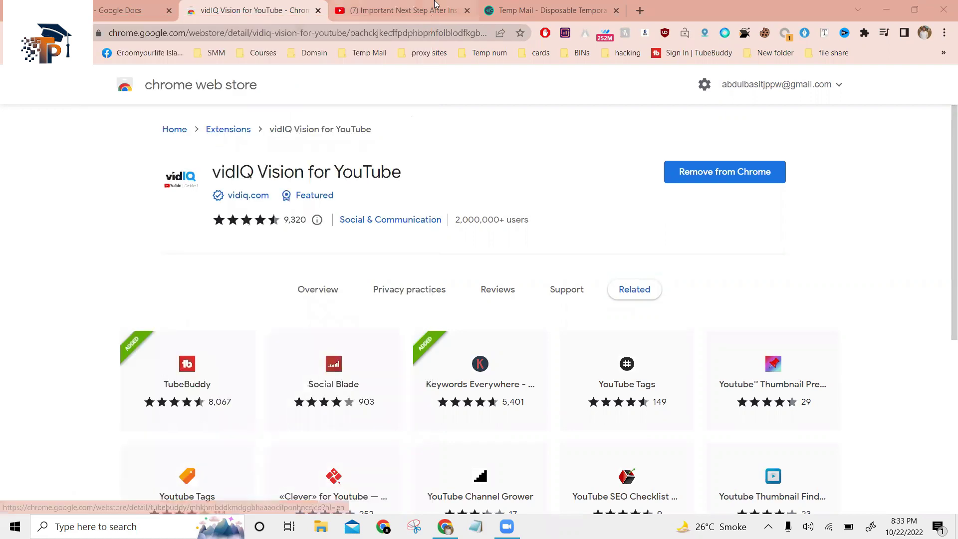
Open the vidIQ confirmation email in the temporary mailbox and follow its link to confirm the account
{"action": "left_click", "coordinate": [845, 33]}
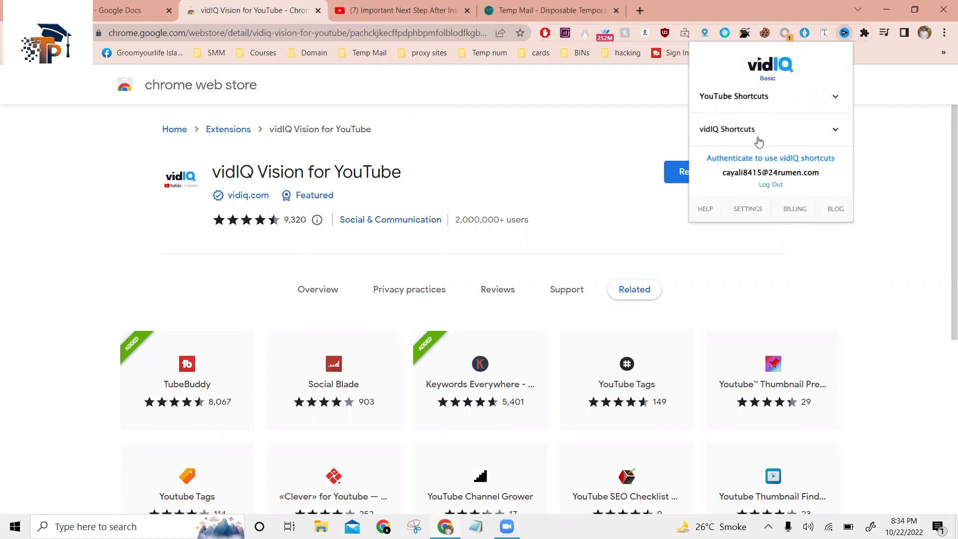
{"action": "left_click", "coordinate": [400, 7]}
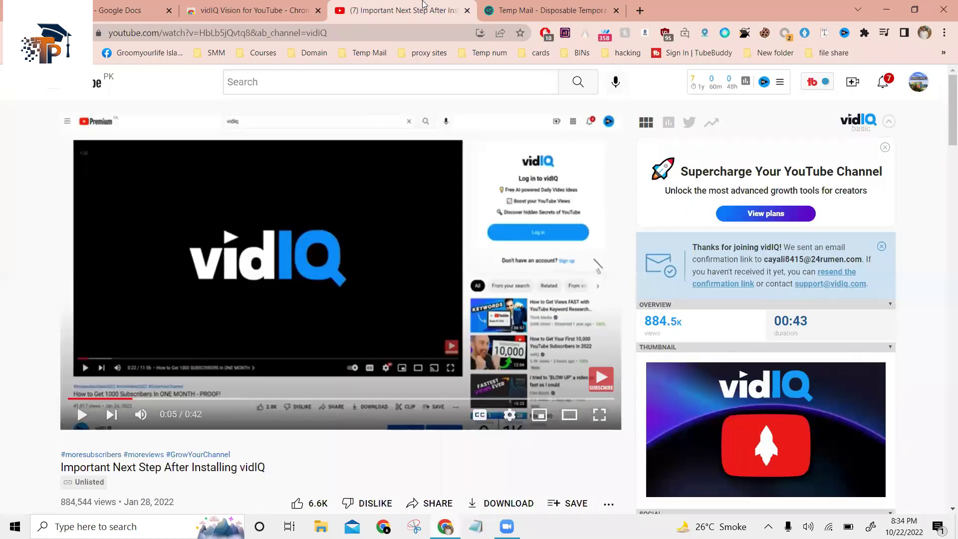
{"action": "left_click", "coordinate": [489, 6]}
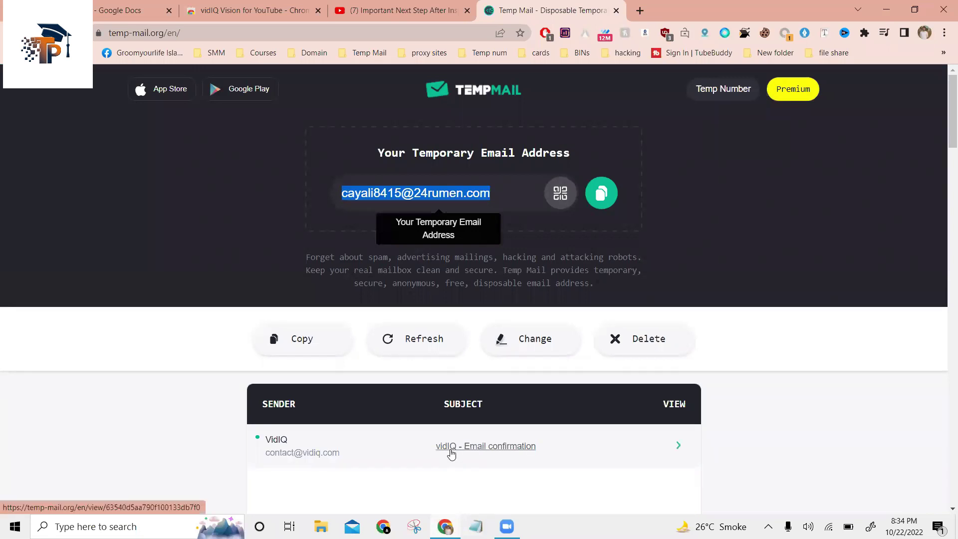
{"action": "left_click", "coordinate": [451, 452]}
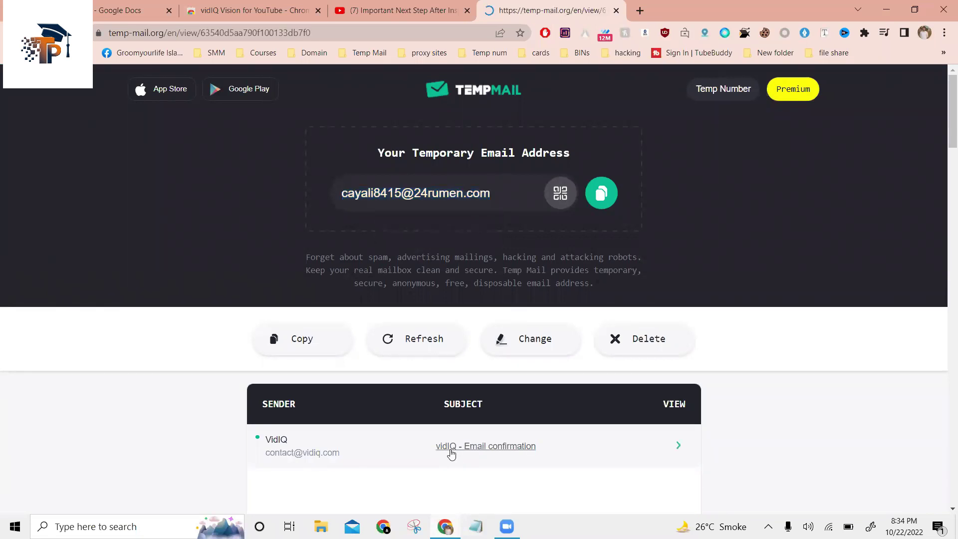
{"action": "scroll", "coordinate": [451, 455], "scroll_direction": "down", "scroll_amount": 5}
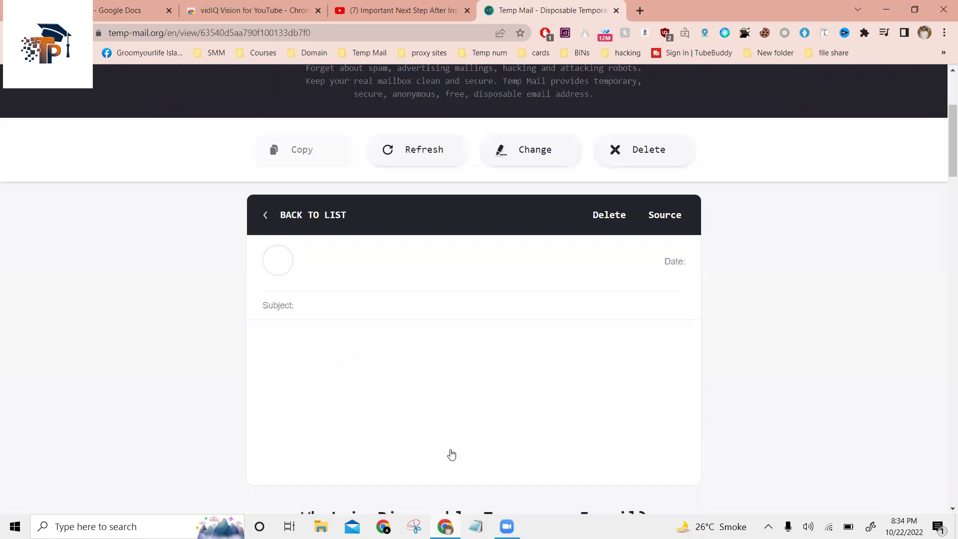
{"action": "scroll", "coordinate": [345, 384], "scroll_direction": "down", "scroll_amount": 1}
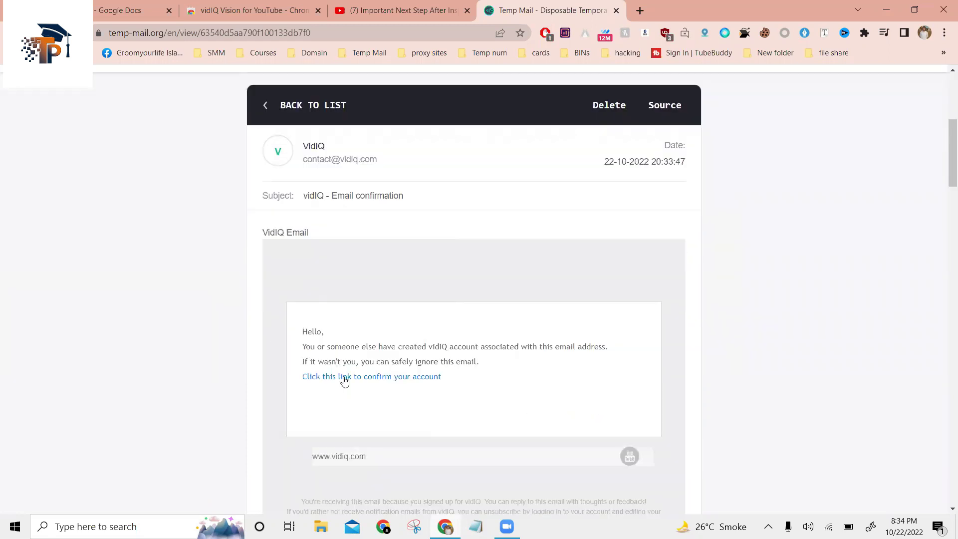
{"action": "left_click", "coordinate": [347, 399]}
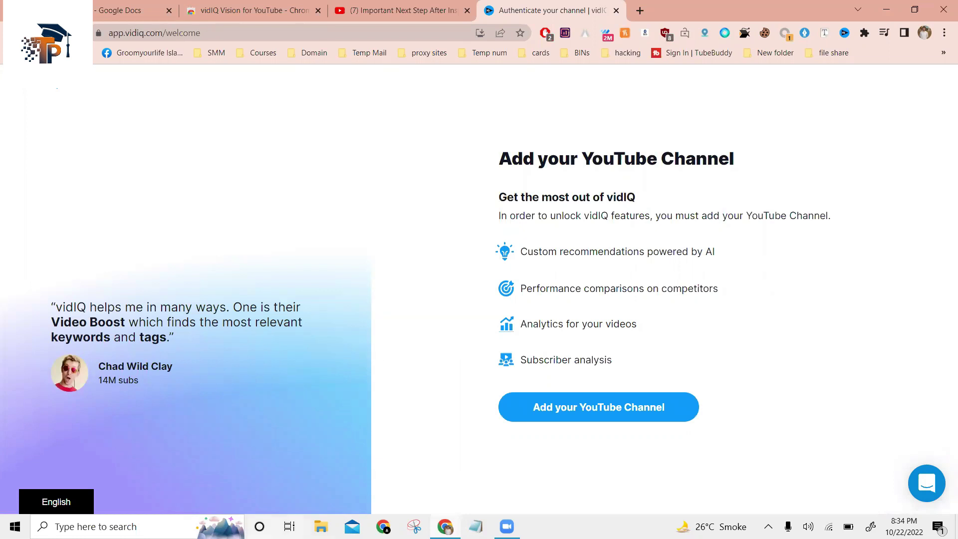
Add the minecraft song YouTube channel to vidIQ by choosing its Google account and allowing the requested access
{"action": "left_click", "coordinate": [565, 414]}
{"action": "left_click", "coordinate": [565, 405]}
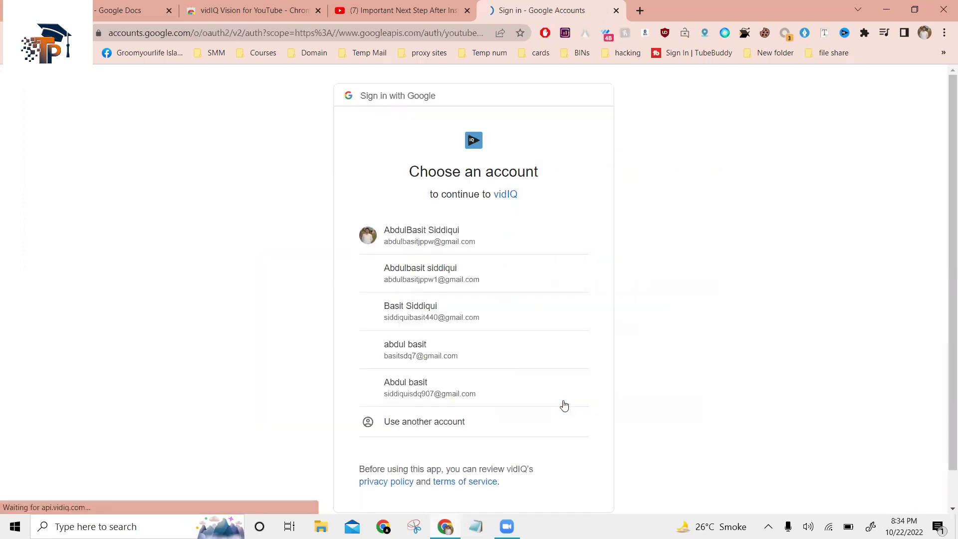
{"action": "left_click", "coordinate": [511, 236]}
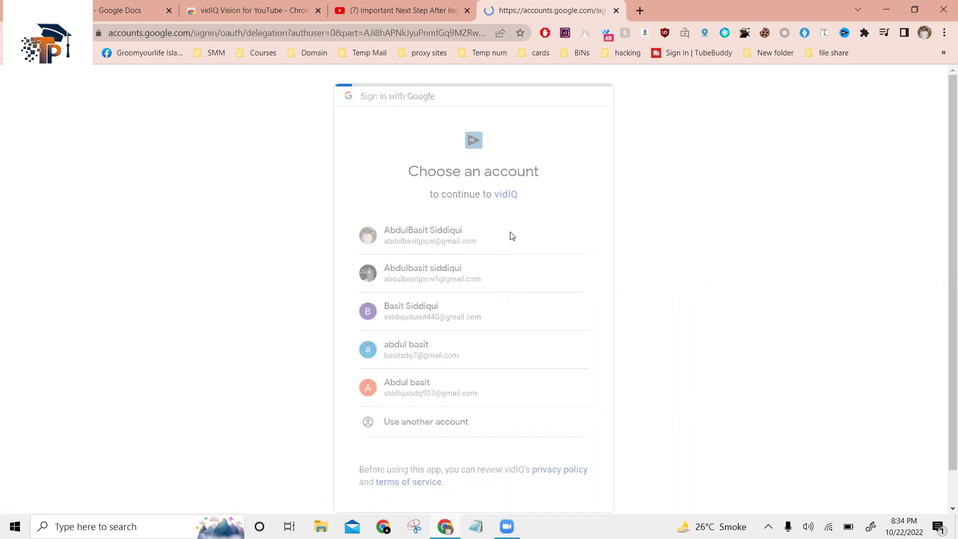
{"action": "left_click", "coordinate": [454, 348]}
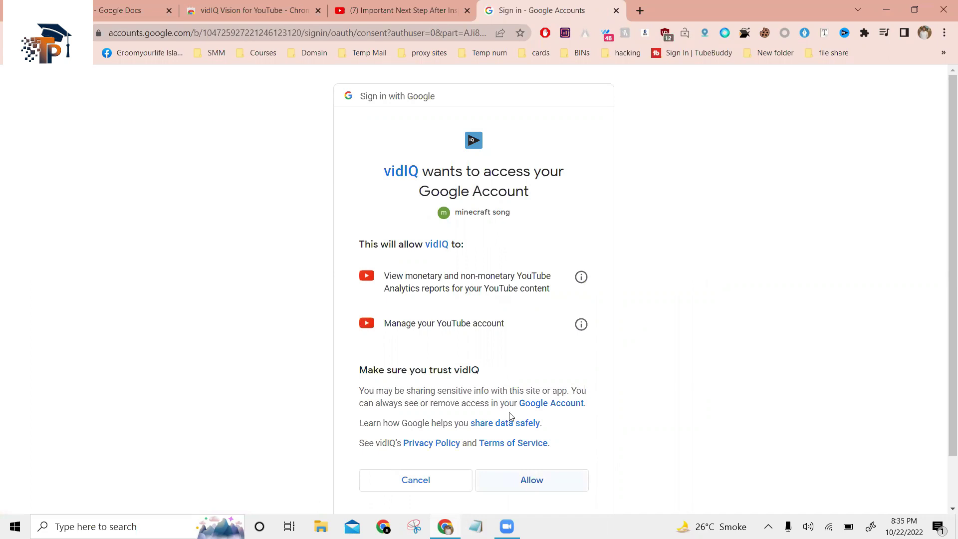
{"action": "left_click", "coordinate": [509, 481]}
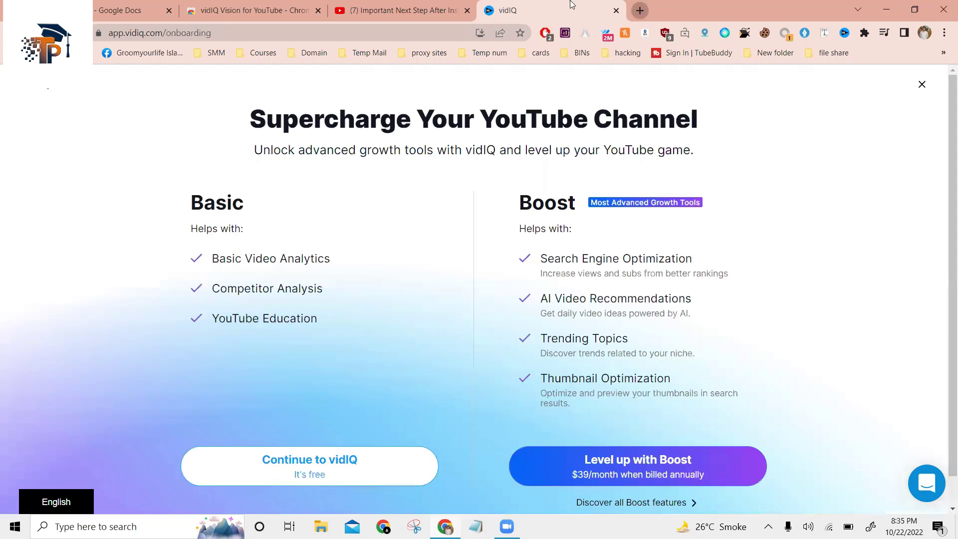
Continue to vidIQ with the free Basic plan and dismiss the welcome instructions on the dashboard
{"action": "left_click", "coordinate": [640, 10]}
{"action": "left_click", "coordinate": [439, 10]}
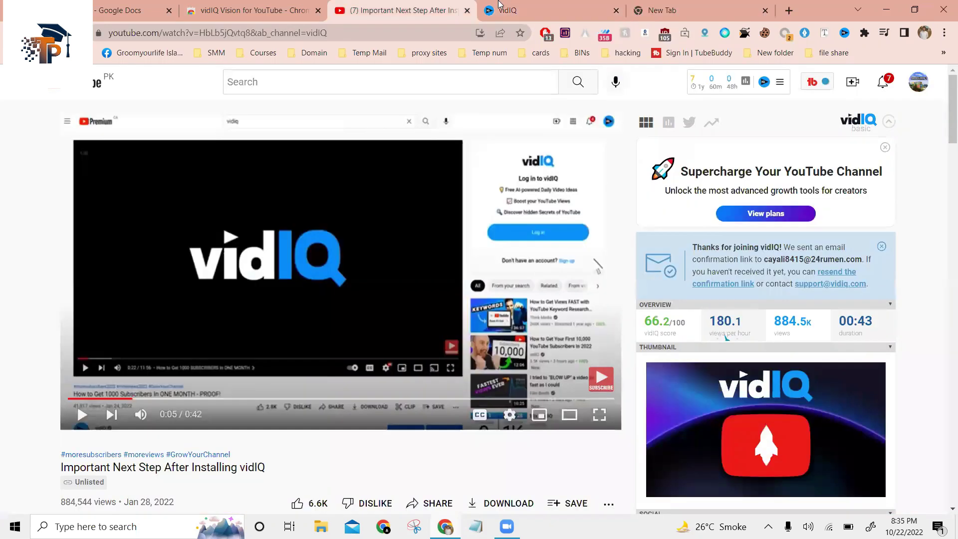
{"action": "left_click", "coordinate": [499, 6]}
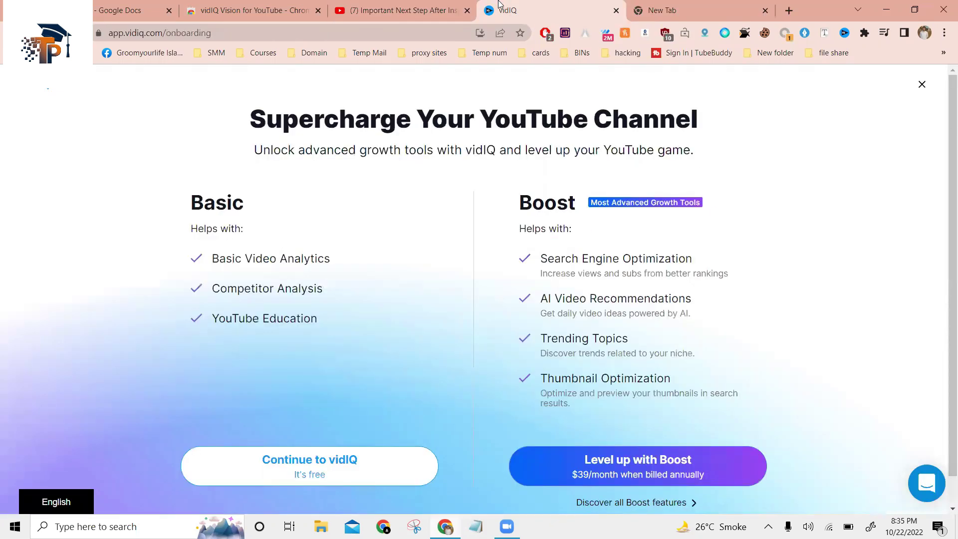
{"action": "left_click", "coordinate": [318, 478]}
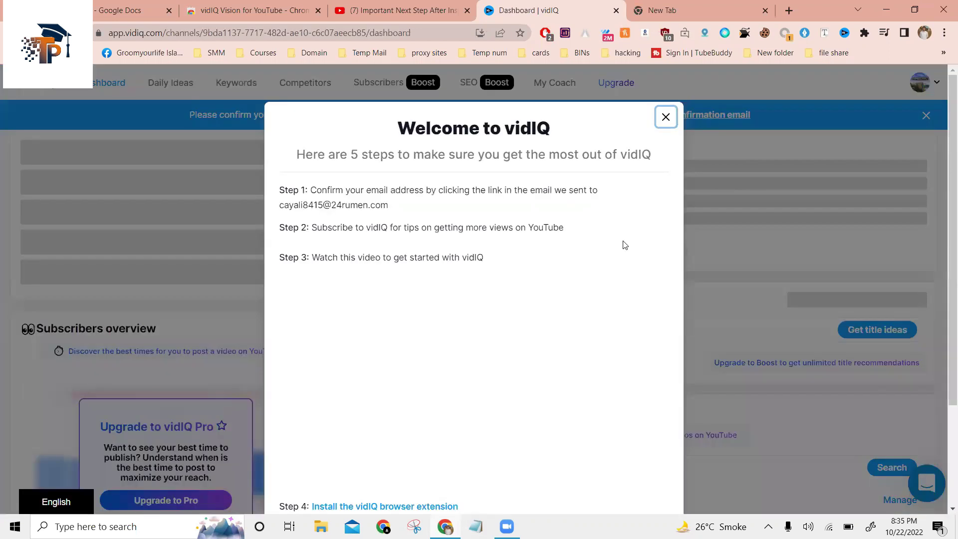
{"action": "left_click", "coordinate": [665, 118]}
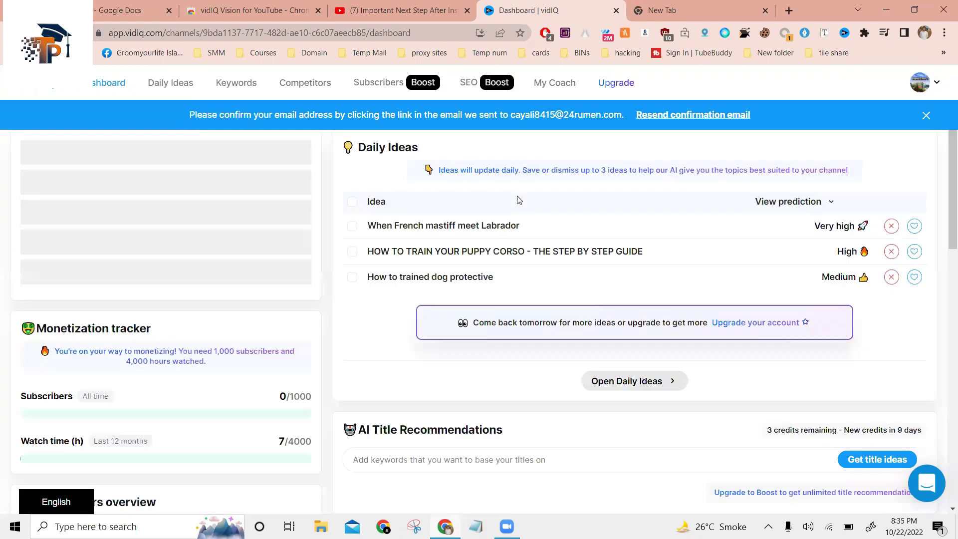
Close the vidIQ dashboard tab and open ads.google.com in the empty tab
{"action": "left_click", "coordinate": [650, 7]}
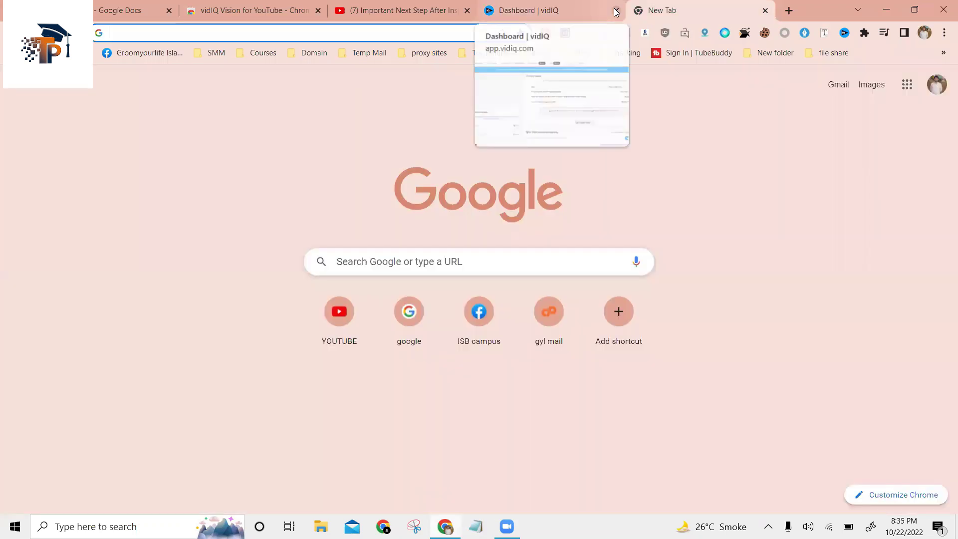
{"action": "left_click", "coordinate": [614, 10]}
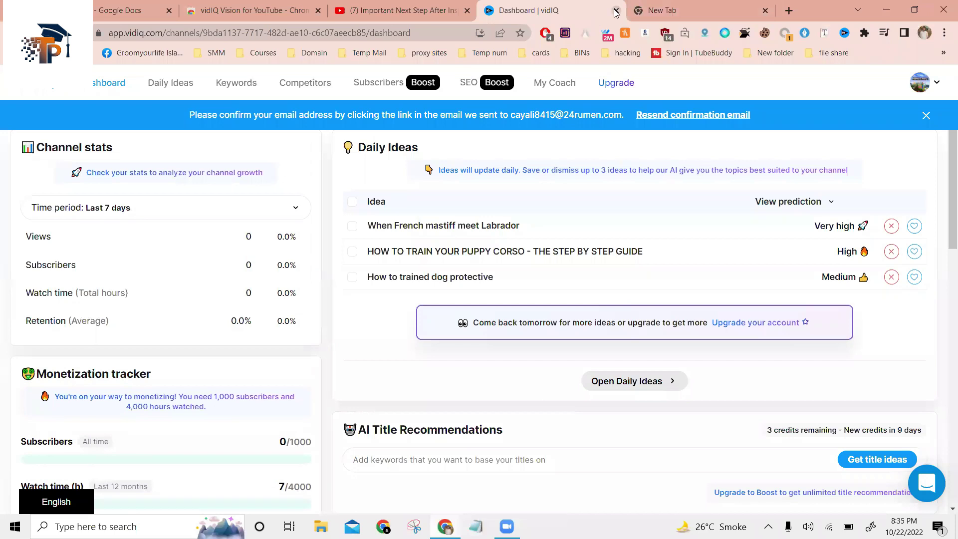
{"action": "left_click", "coordinate": [615, 11]}
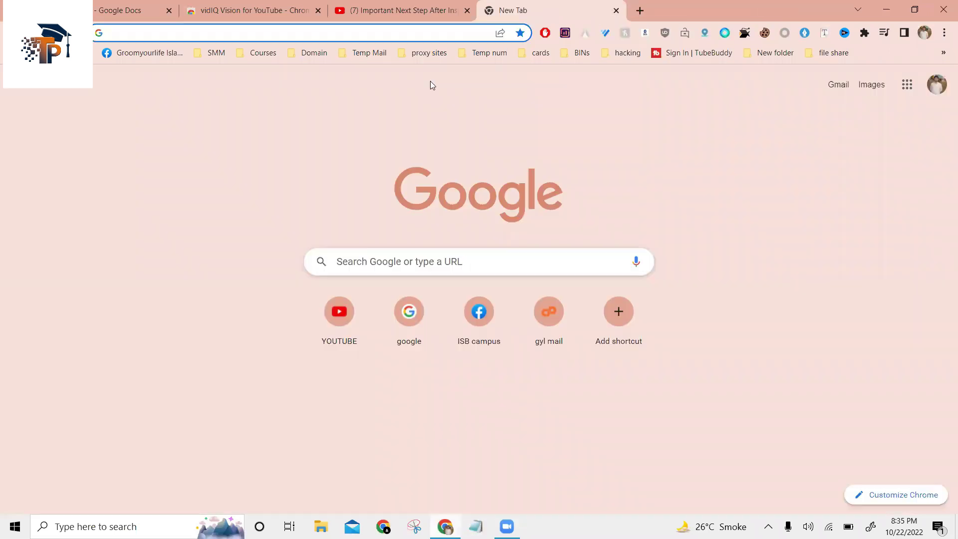
{"action": "left_click", "coordinate": [359, 37]}
{"action": "type", "text": "ads"}
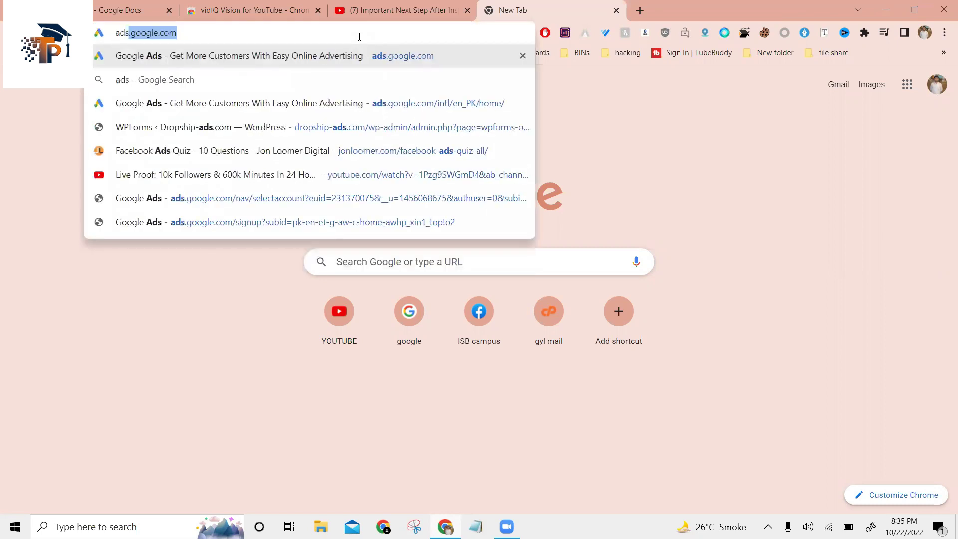
{"action": "key", "text": "Right"}
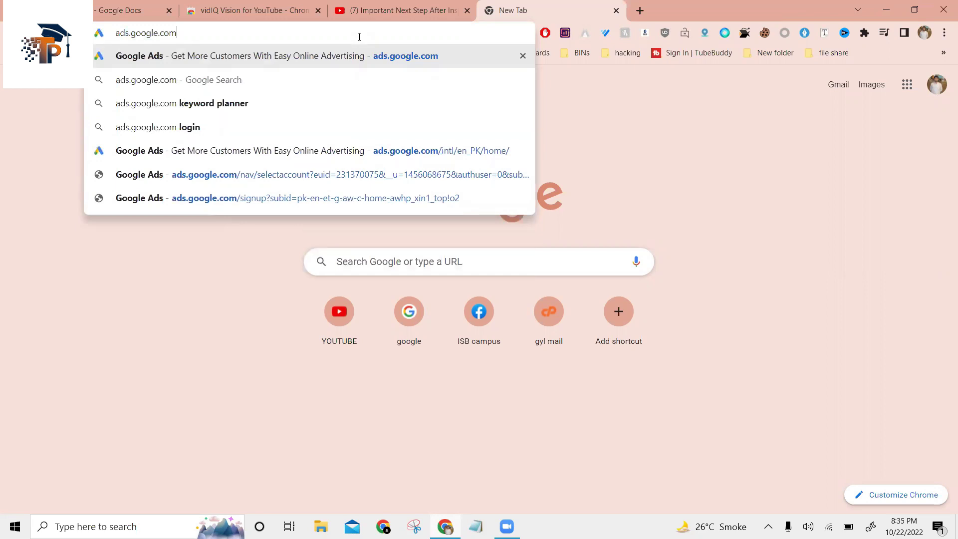
{"action": "key", "text": "Return"}
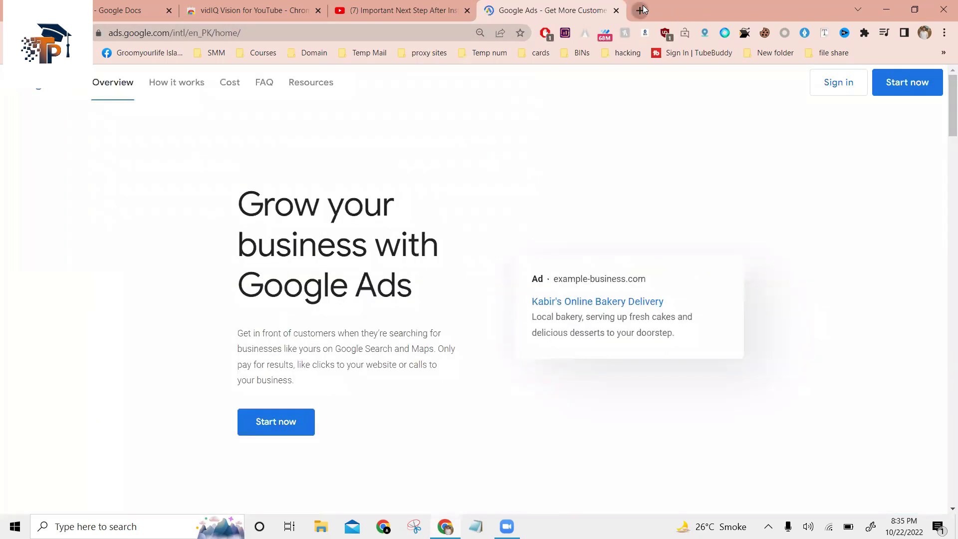
Search Google for "adword" in a new tab and open the Google Ads home page from the results
{"action": "key", "text": "ctrl+t"}
{"action": "left_click", "coordinate": [299, 34]}
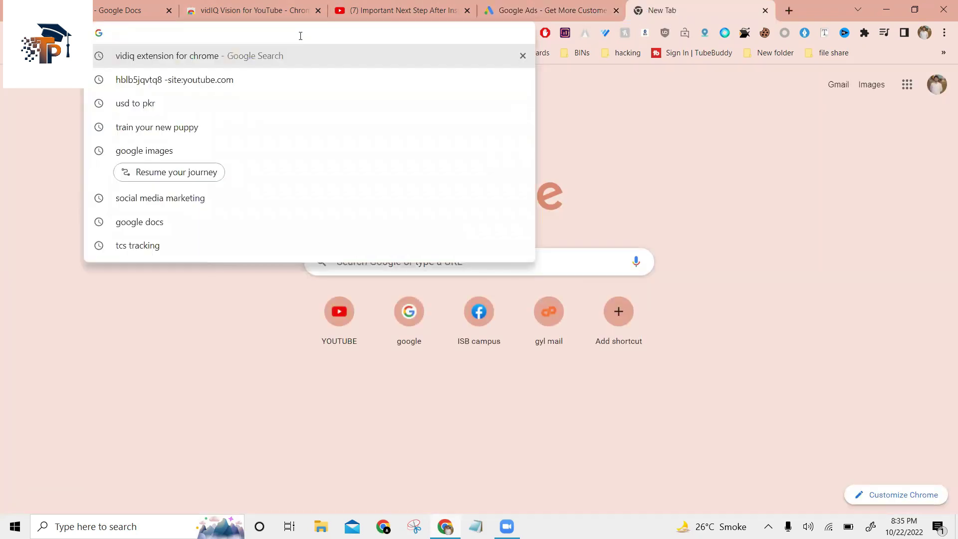
{"action": "type", "text": "ad"}
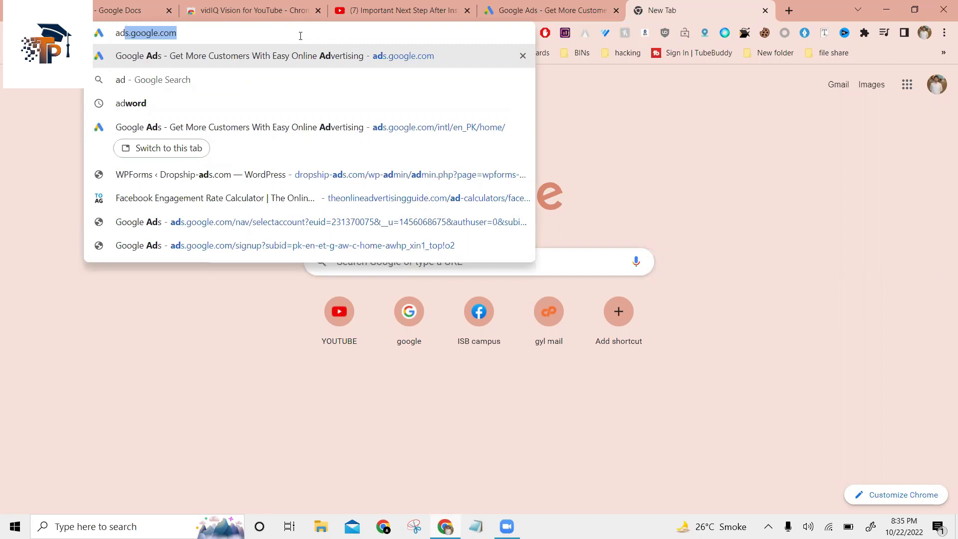
{"action": "type", "text": "wor"}
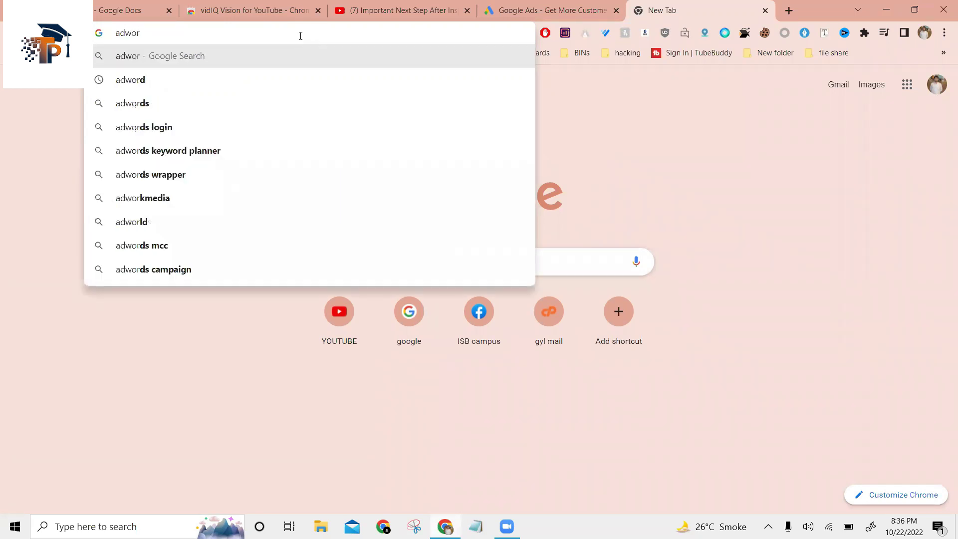
{"action": "key", "text": "Down"}
{"action": "key", "text": "Return"}
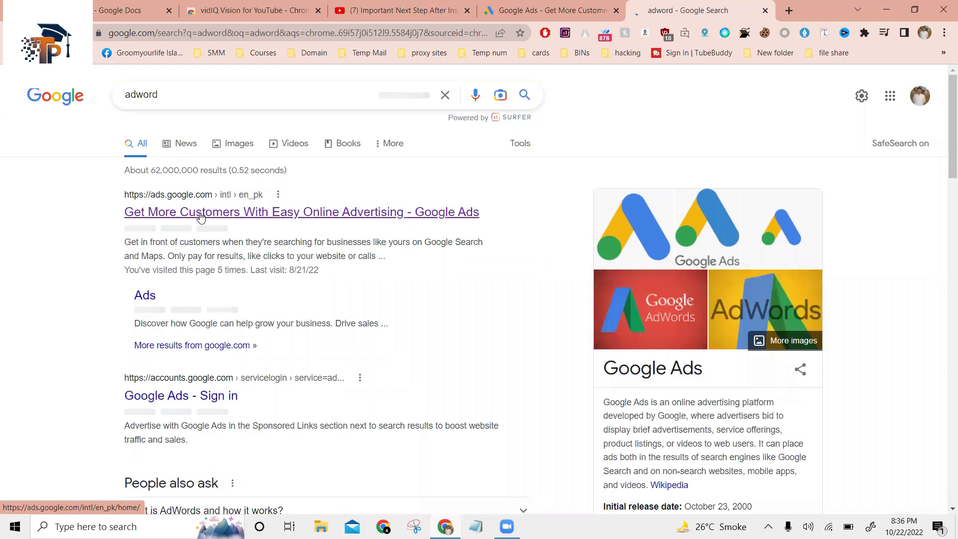
{"action": "left_click", "coordinate": [200, 217]}
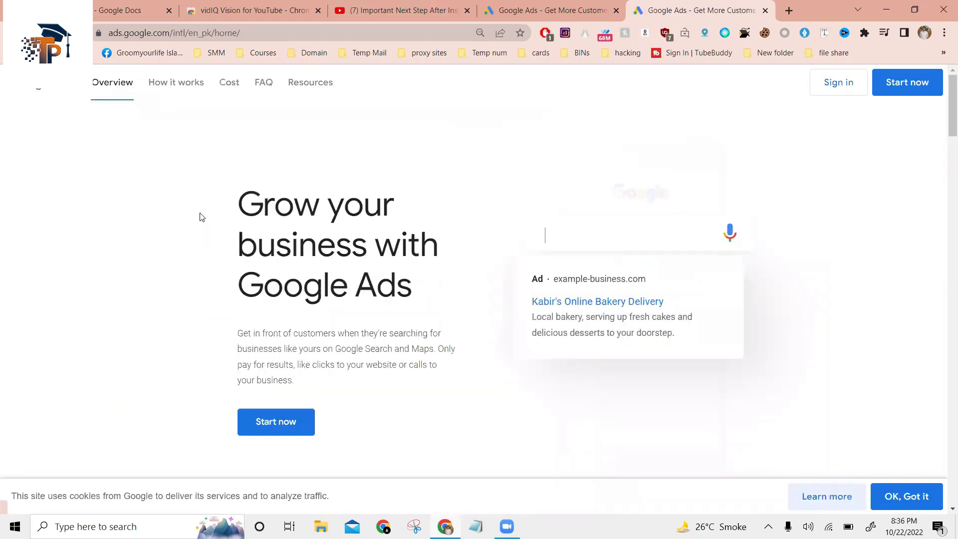
Compare the two Google Ads tabs and close the one reached through the search
{"action": "left_click", "coordinate": [542, 5]}
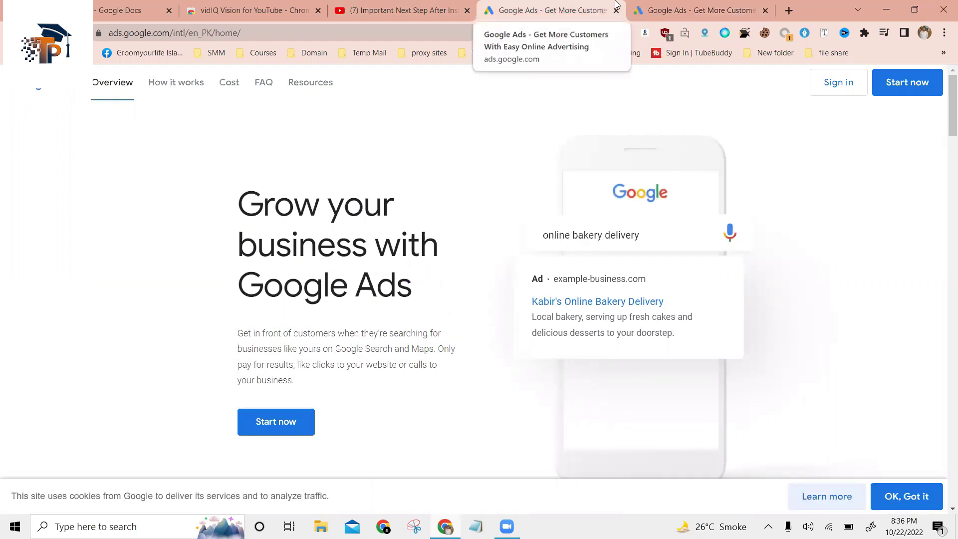
{"action": "left_click", "coordinate": [727, 6]}
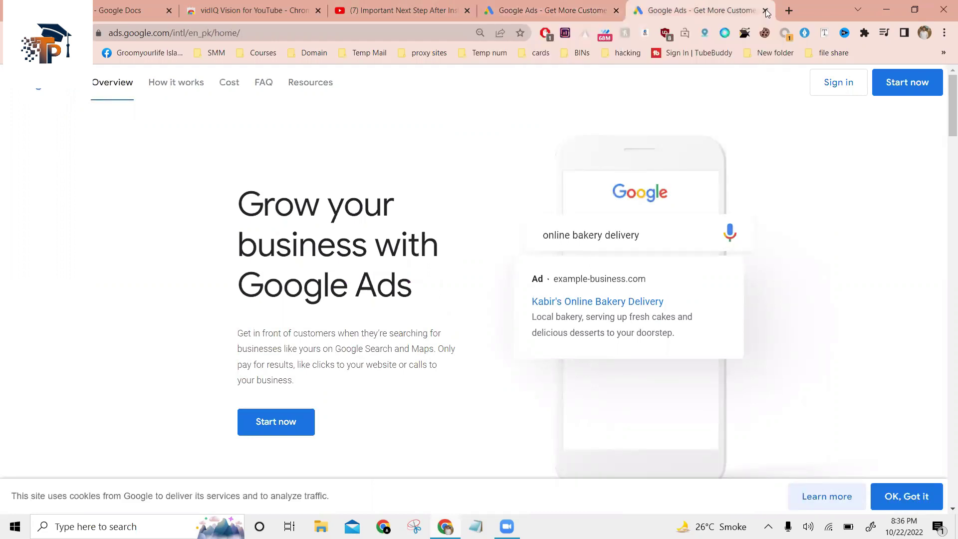
{"action": "left_click", "coordinate": [766, 11]}
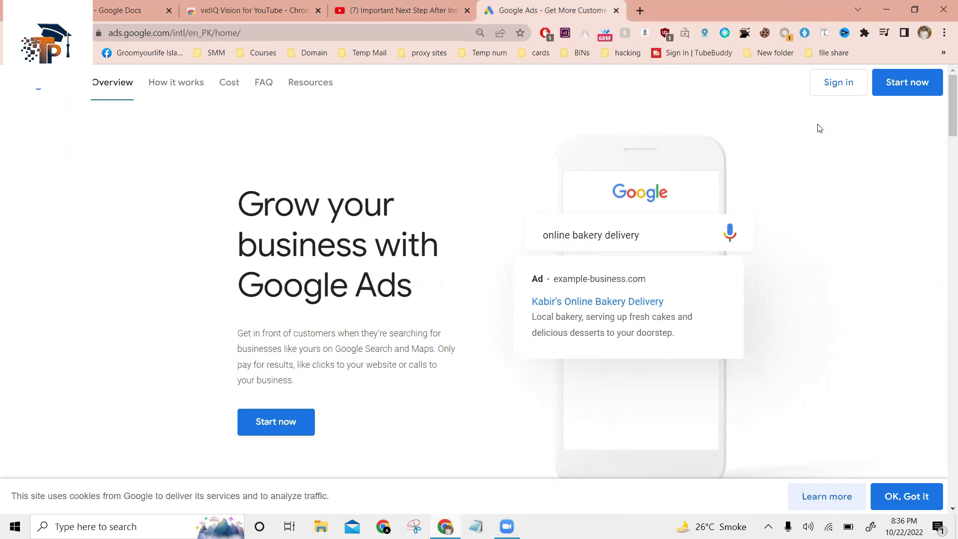
Sign in to Google Ads and start creating a new Google Ads account instead of finishing an existing one
{"action": "left_click", "coordinate": [832, 93]}
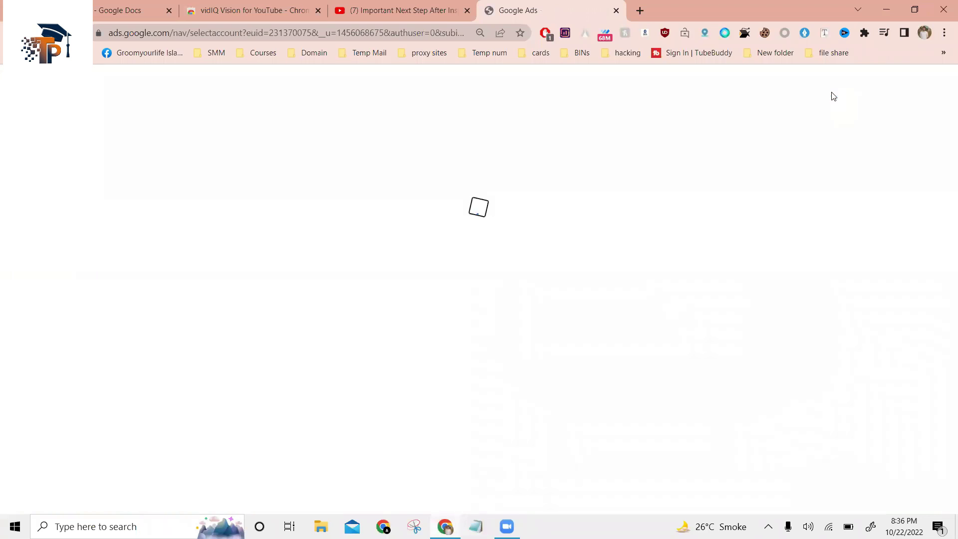
{"action": "scroll", "coordinate": [495, 377], "scroll_direction": "down", "scroll_amount": 5}
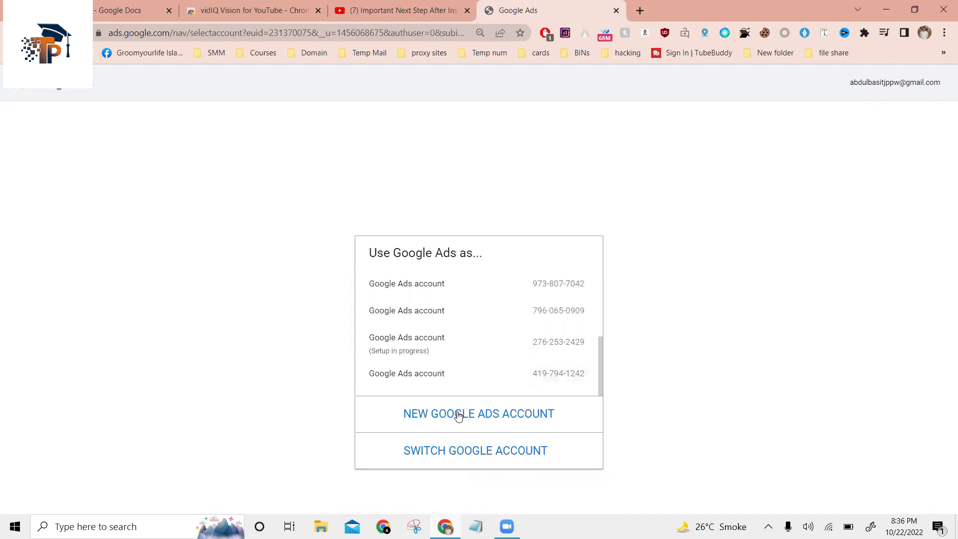
{"action": "left_click", "coordinate": [499, 428]}
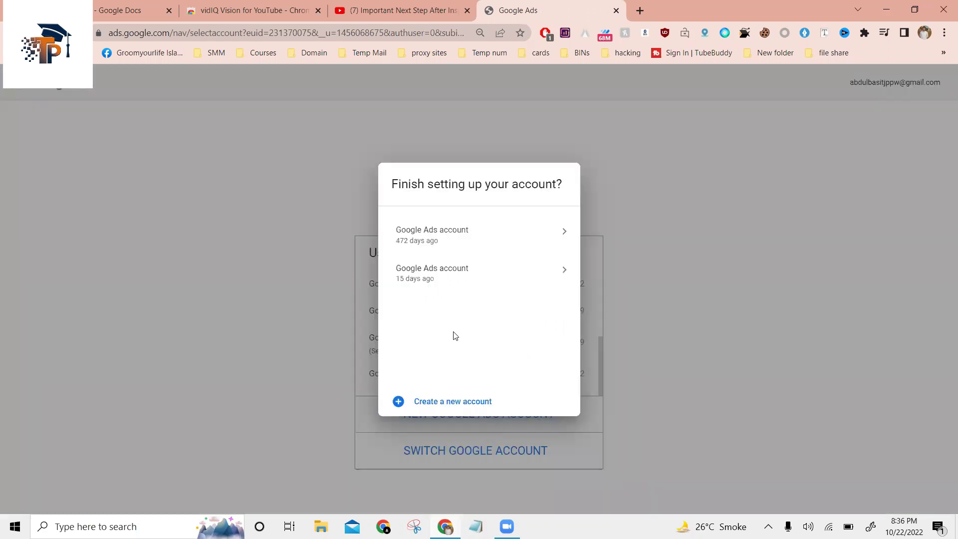
{"action": "left_click", "coordinate": [466, 402]}
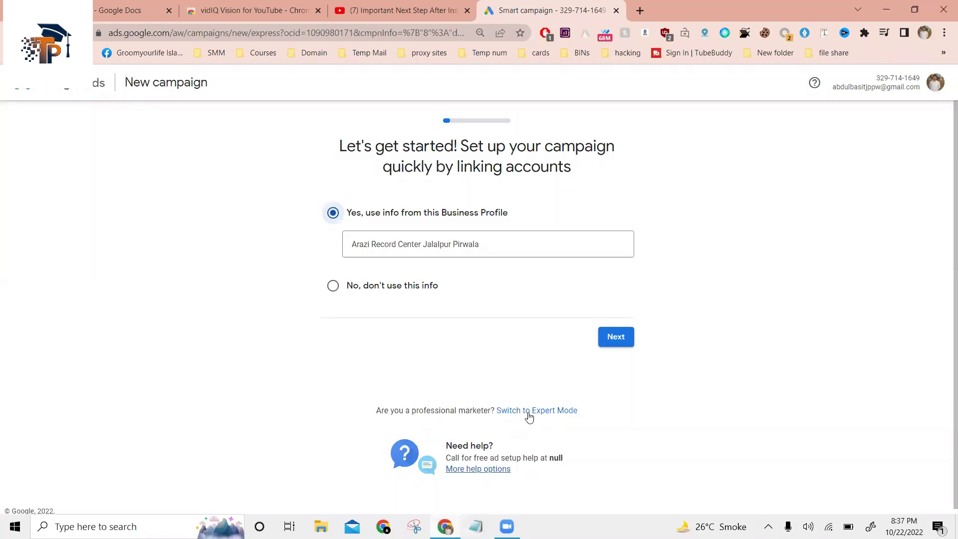
Switch the campaign setup to Expert Mode and choose to create an account without a campaign
{"action": "left_click", "coordinate": [530, 418]}
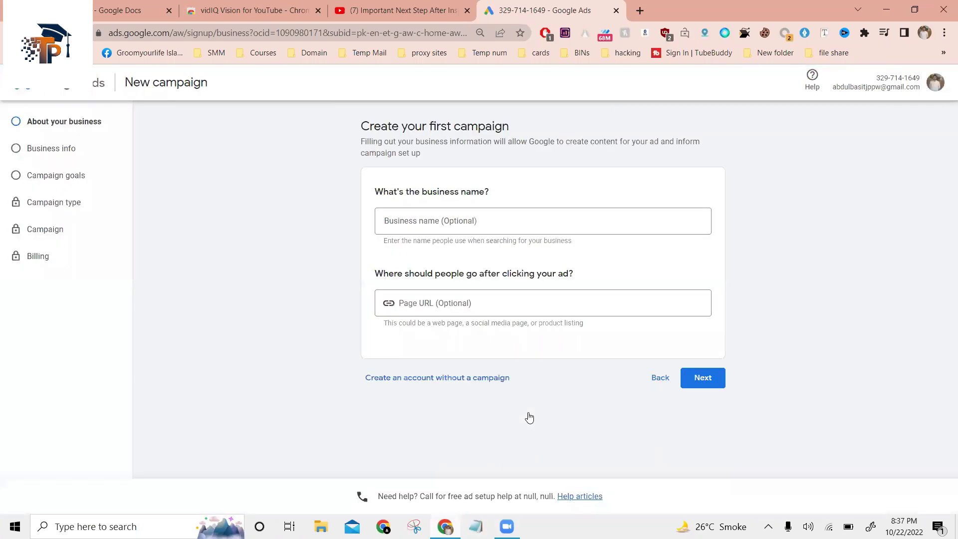
{"action": "left_click", "coordinate": [381, 380]}
{"action": "left_click", "coordinate": [475, 383]}
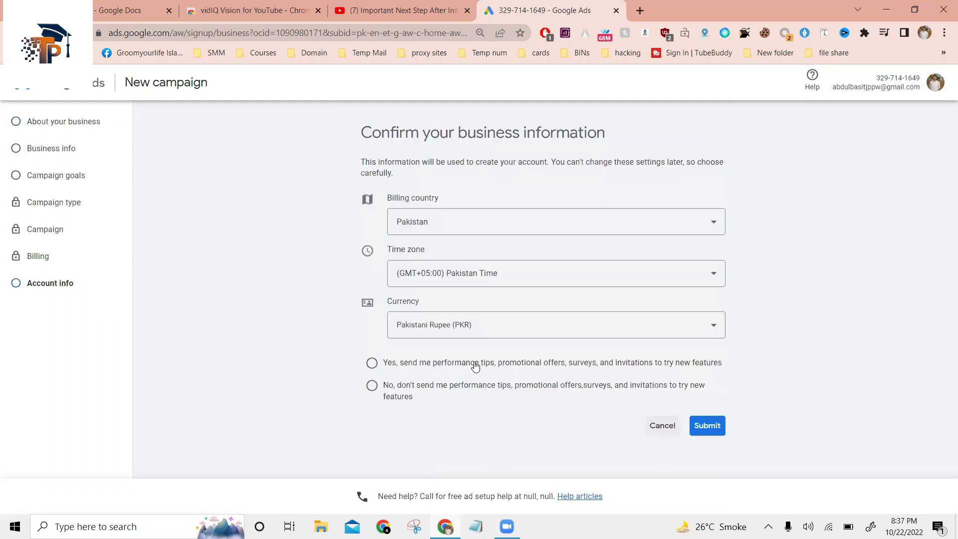
Opt in to performance tips and promotional offers, submit the business information, and open the new account's overview
{"action": "left_click", "coordinate": [540, 361]}
{"action": "left_click", "coordinate": [705, 429]}
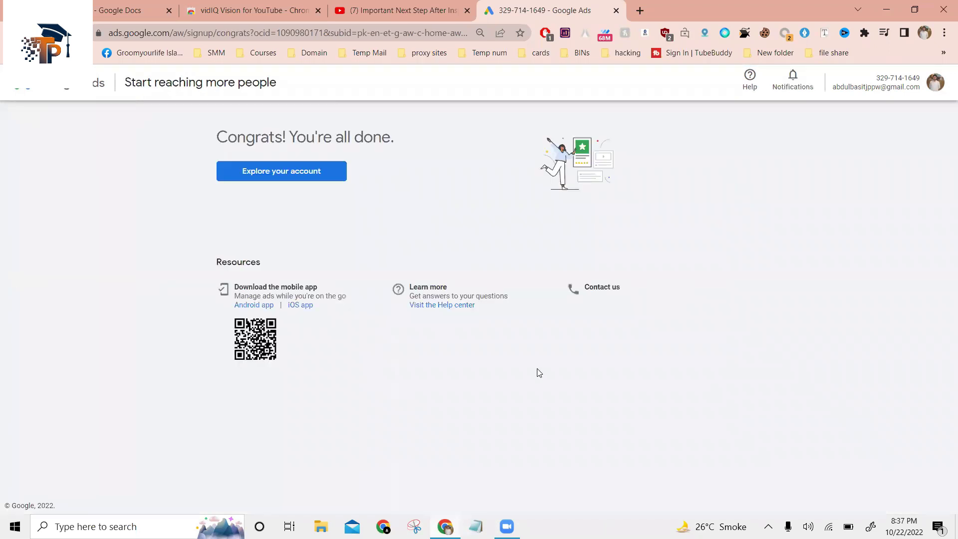
{"action": "left_click", "coordinate": [283, 177]}
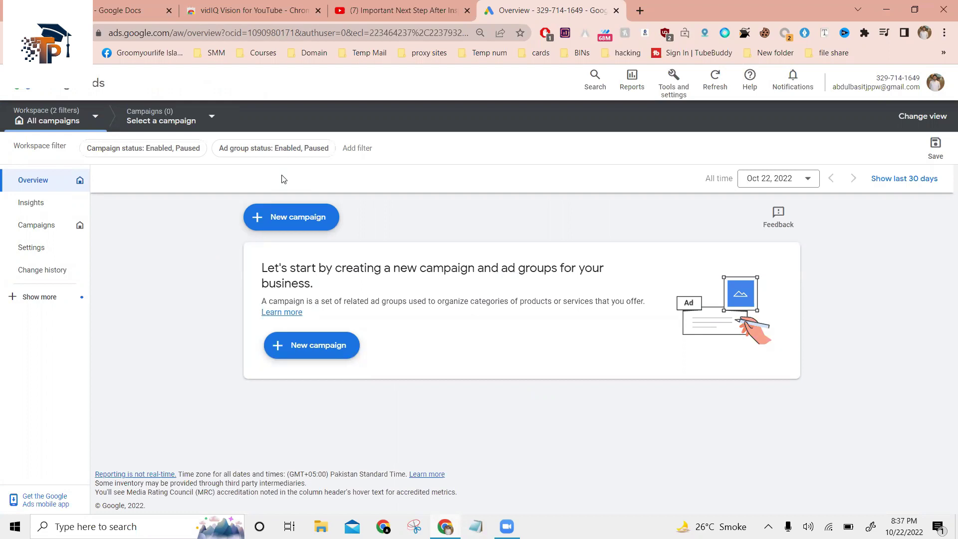
Open Keyword Planner and start discovering new keywords
{"action": "left_click", "coordinate": [668, 97]}
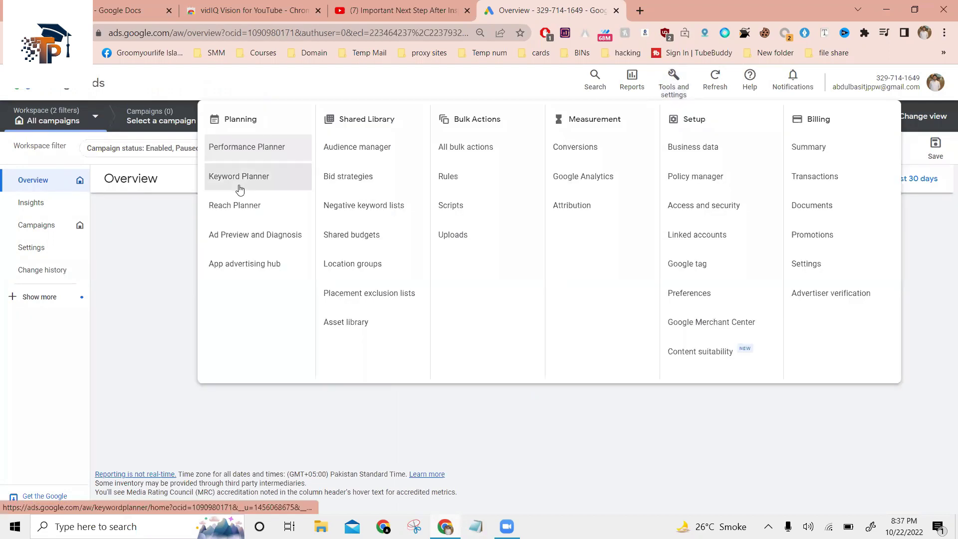
{"action": "left_click", "coordinate": [277, 179]}
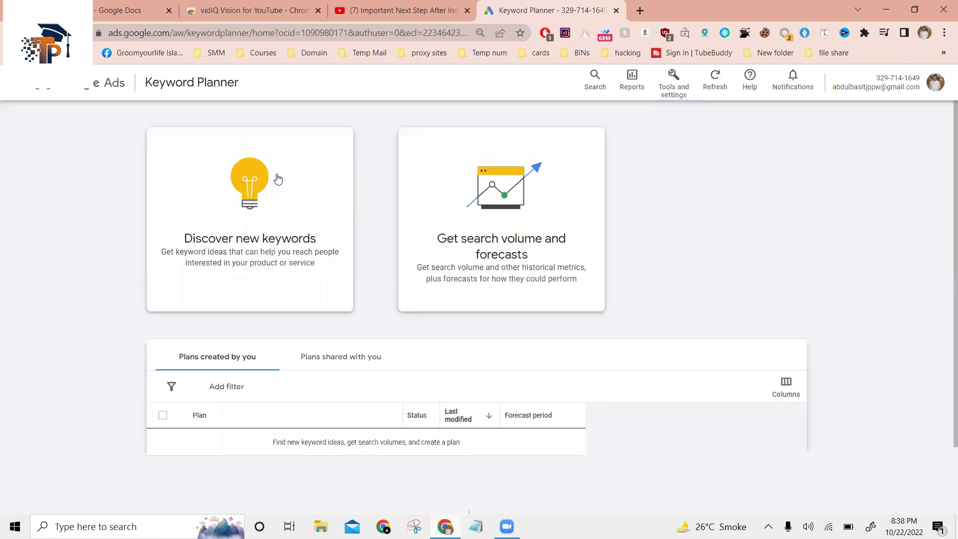
{"action": "left_click", "coordinate": [278, 234]}
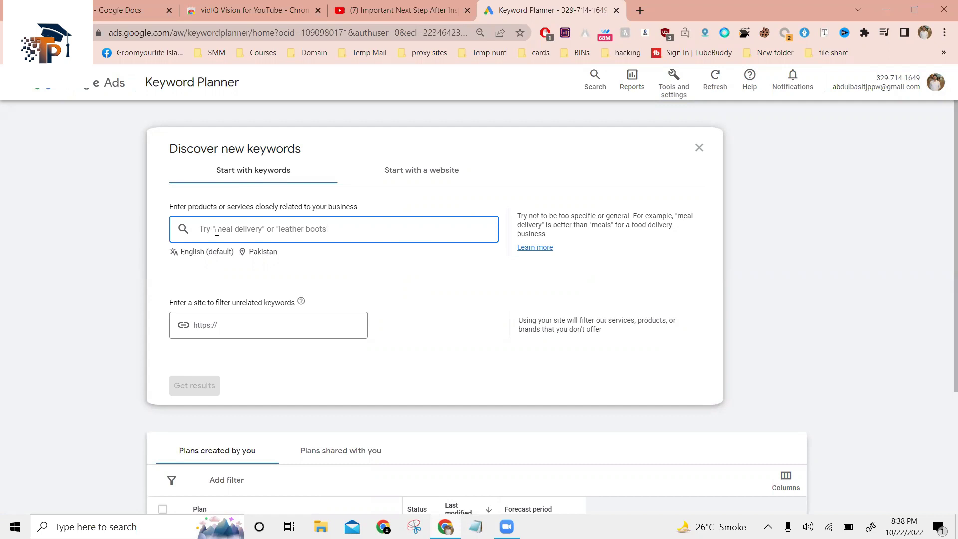
Look over the vidIQ statistics beside the open YouTube video, then return to Keyword Planner
{"action": "left_click", "coordinate": [380, 9]}
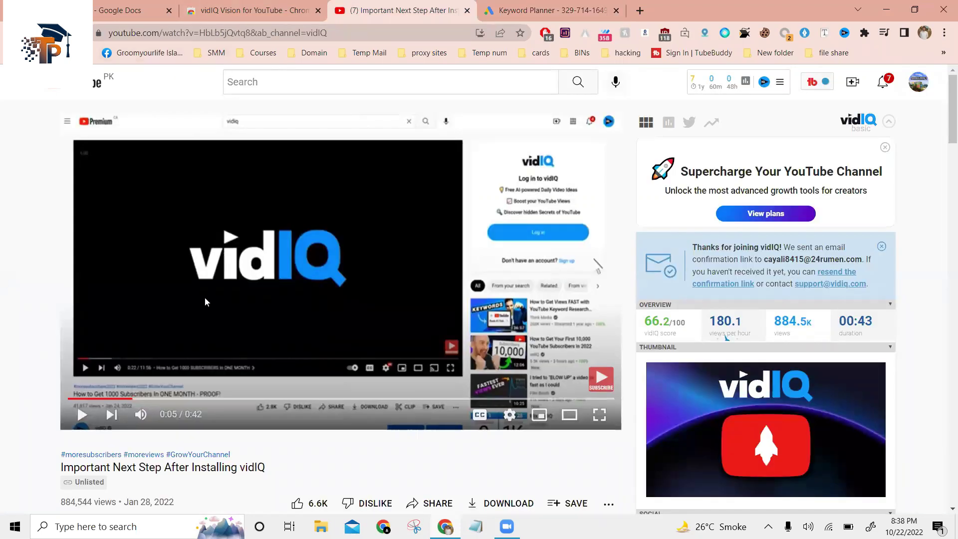
{"action": "scroll", "coordinate": [205, 300], "scroll_direction": "down", "scroll_amount": 10}
{"action": "scroll", "coordinate": [206, 299], "scroll_direction": "up", "scroll_amount": 10}
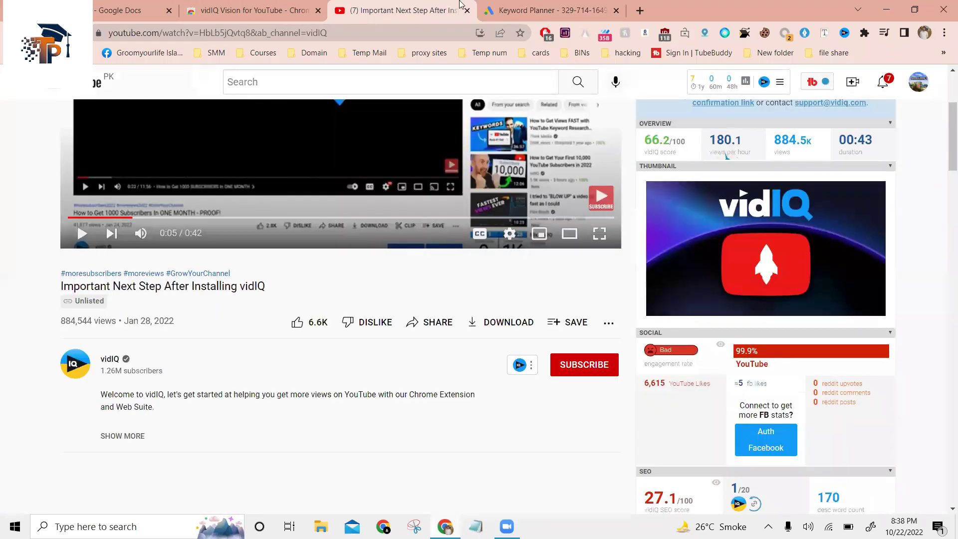
{"action": "left_click", "coordinate": [503, 7]}
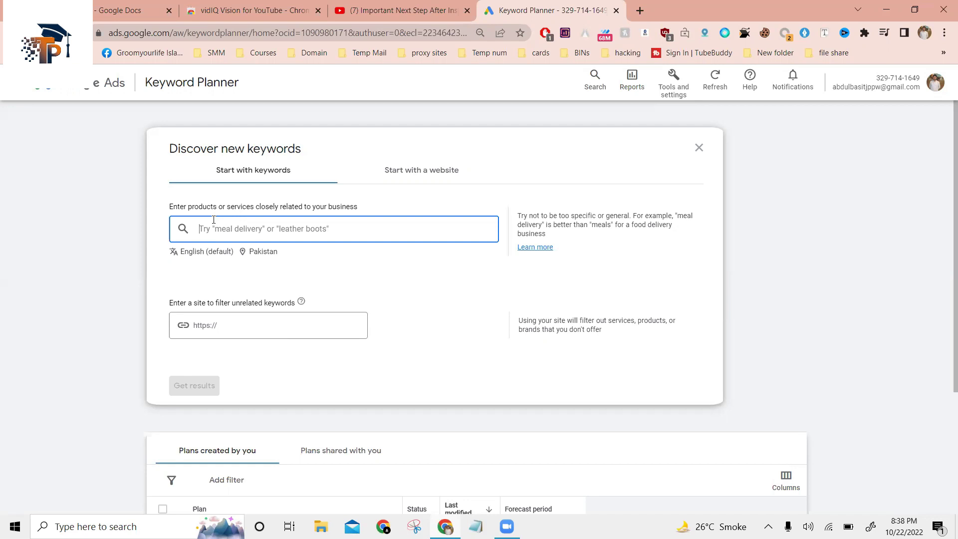
Add "mobile" as the starting keyword for discovering new keywords
{"action": "type", "text": "mobi"}
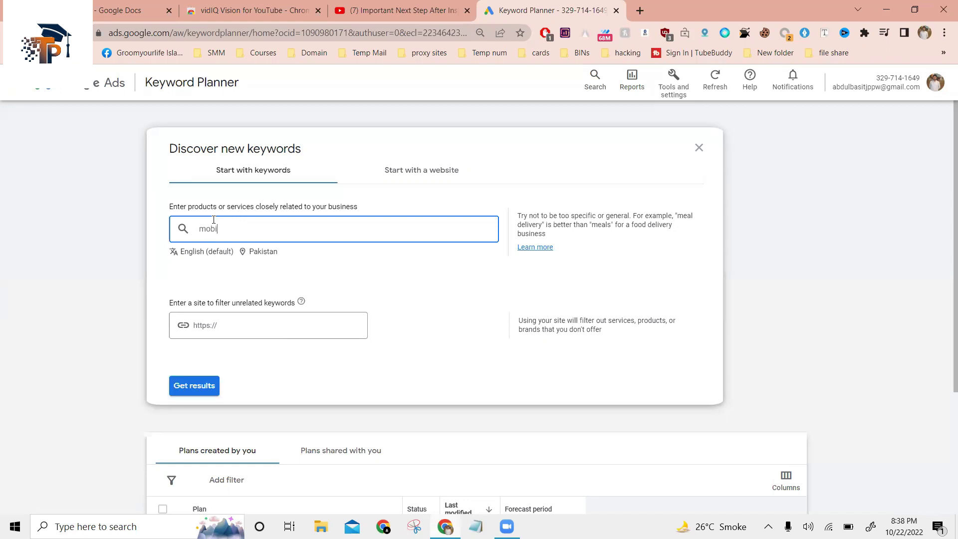
{"action": "type", "text": "le"}
{"action": "key", "text": "Return"}
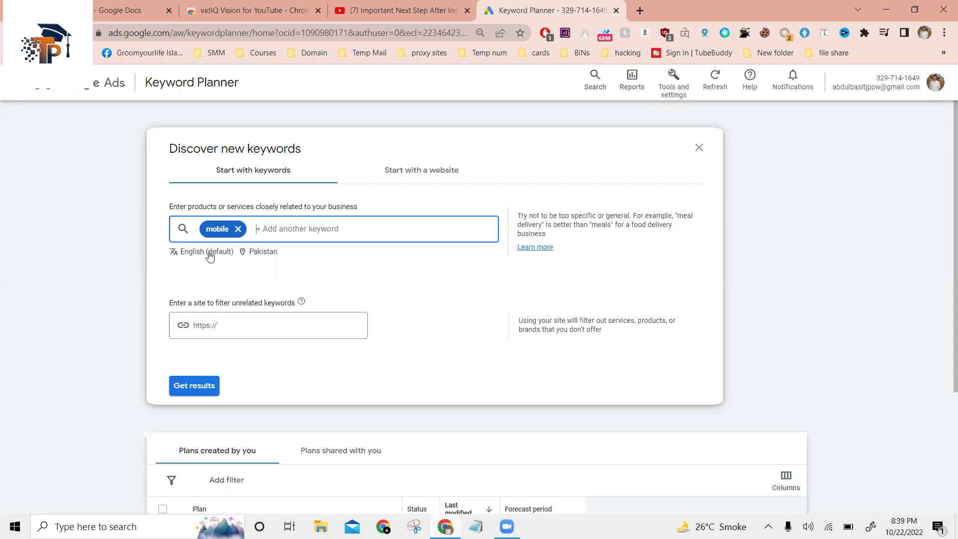
Remove Pakistan from the targeted locations so all locations are covered, and get the keyword results
{"action": "left_click", "coordinate": [259, 252]}
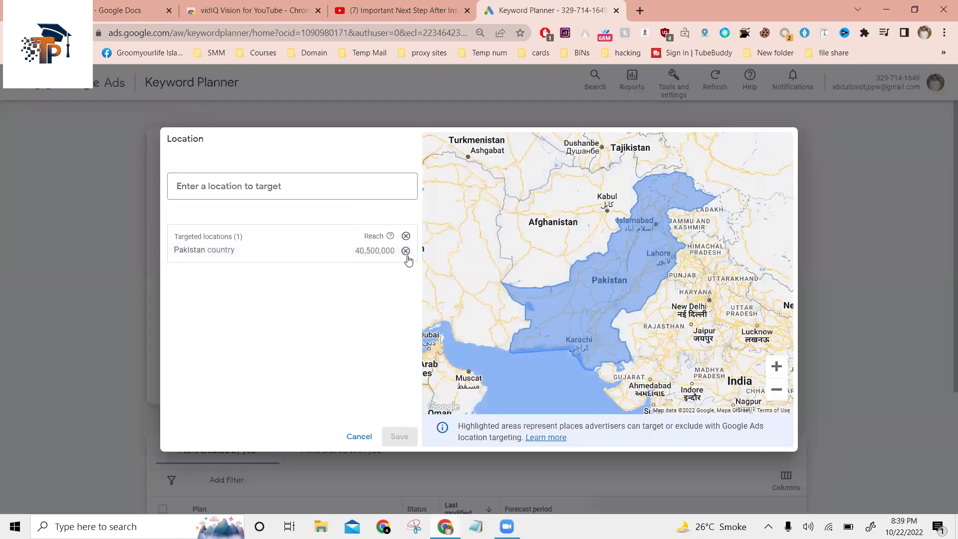
{"action": "left_click", "coordinate": [406, 250]}
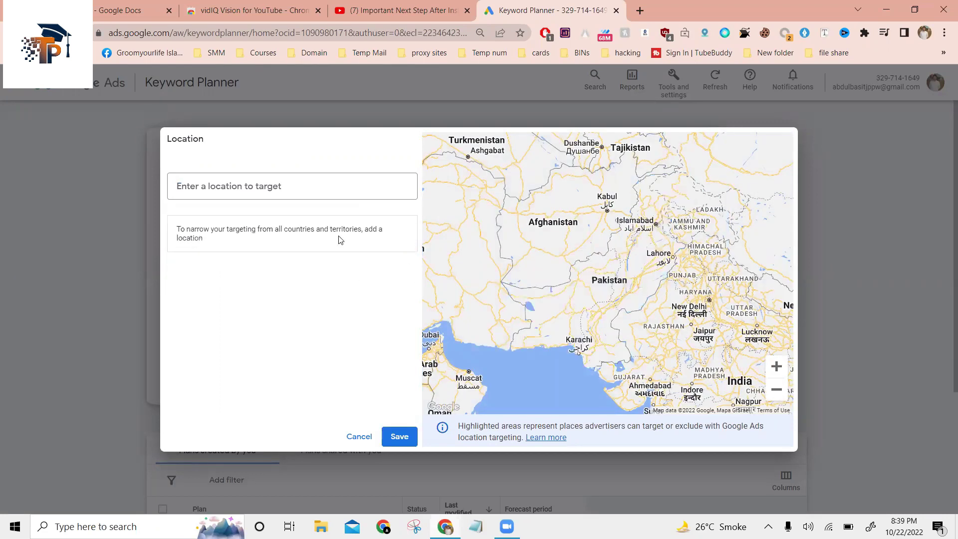
{"action": "left_click", "coordinate": [414, 441]}
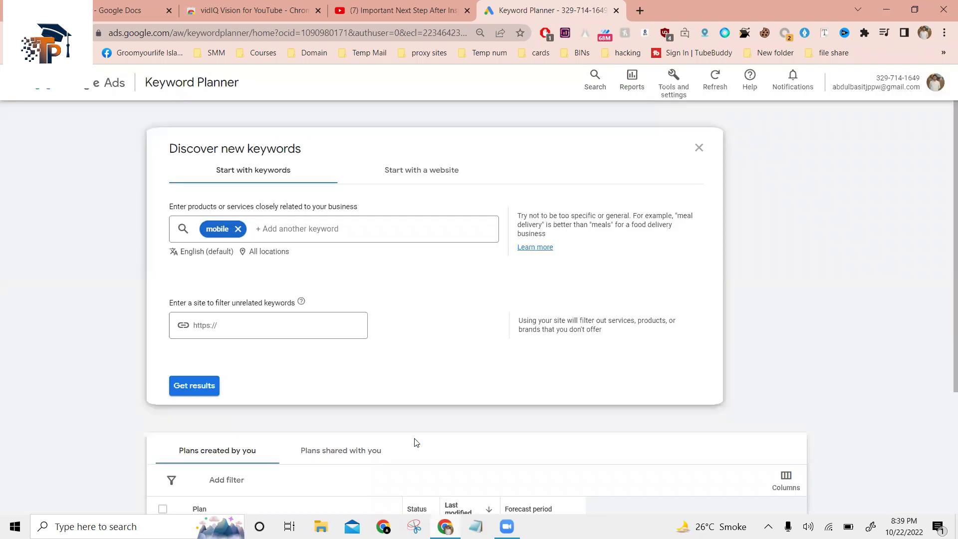
{"action": "left_click", "coordinate": [210, 388]}
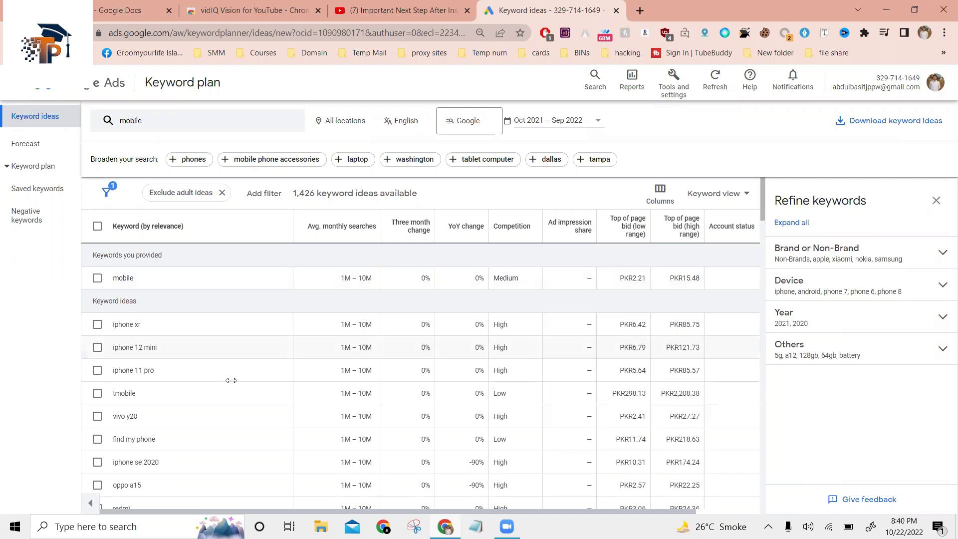
Examine the keyword ideas for "mobile", including average monthly searches, competition and top-of-page bid ranges
{"action": "scroll", "coordinate": [231, 380], "scroll_direction": "down", "scroll_amount": 5}
{"action": "scroll", "coordinate": [231, 380], "scroll_direction": "down", "scroll_amount": 5}
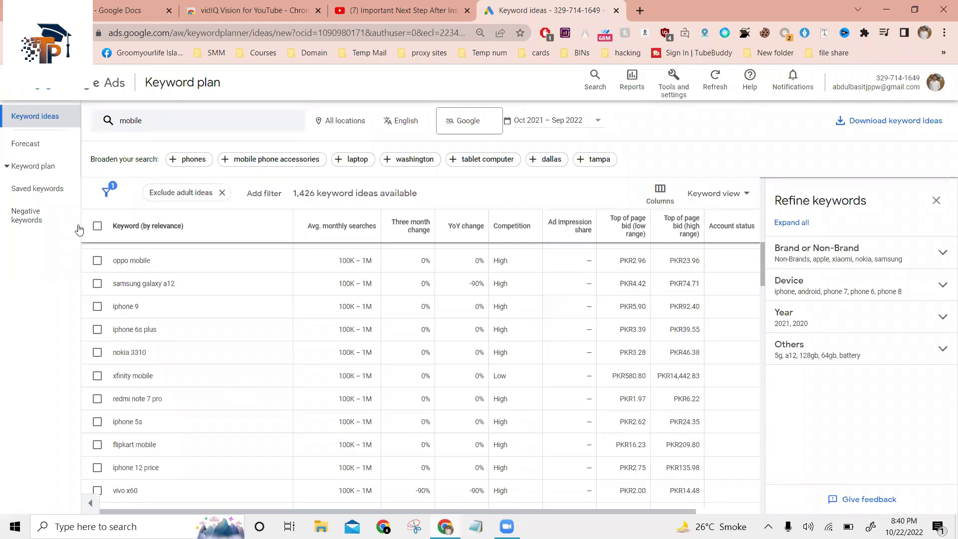
{"action": "scroll", "coordinate": [223, 371], "scroll_direction": "up", "scroll_amount": 10}
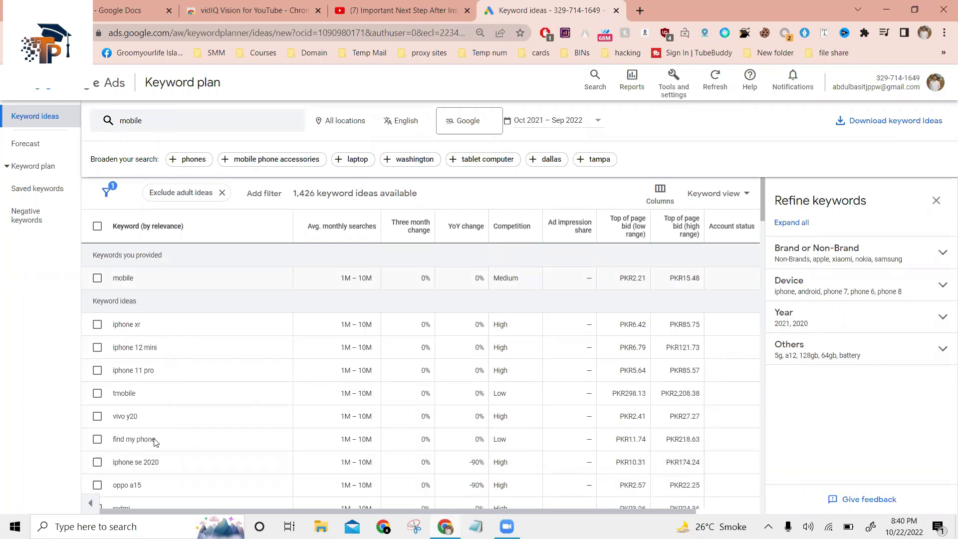
{"action": "scroll", "coordinate": [154, 442], "scroll_direction": "down", "scroll_amount": 5}
{"action": "scroll", "coordinate": [153, 442], "scroll_direction": "down", "scroll_amount": 5}
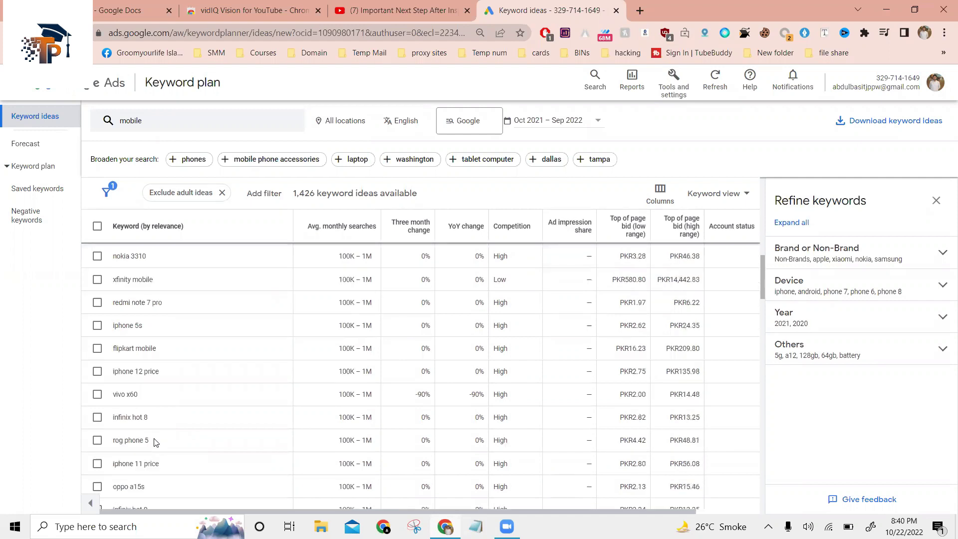
{"action": "scroll", "coordinate": [153, 442], "scroll_direction": "down", "scroll_amount": 1}
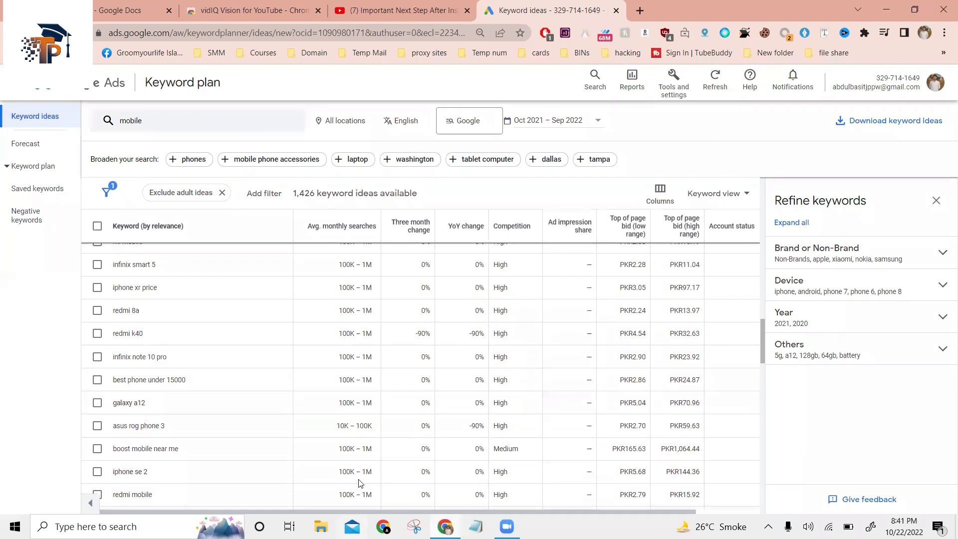
{"action": "scroll", "coordinate": [351, 457], "scroll_direction": "down", "scroll_amount": 5}
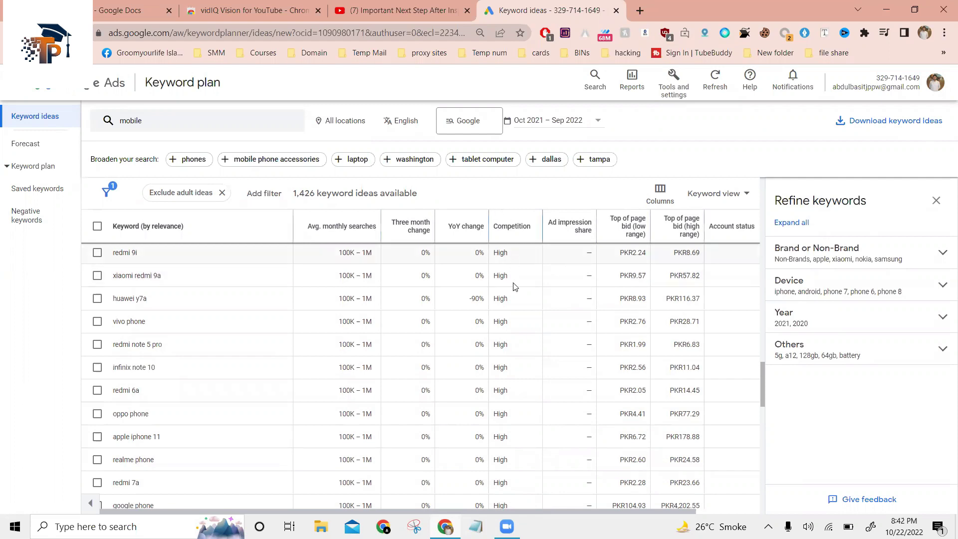
{"action": "scroll", "coordinate": [511, 448], "scroll_direction": "down", "scroll_amount": 8}
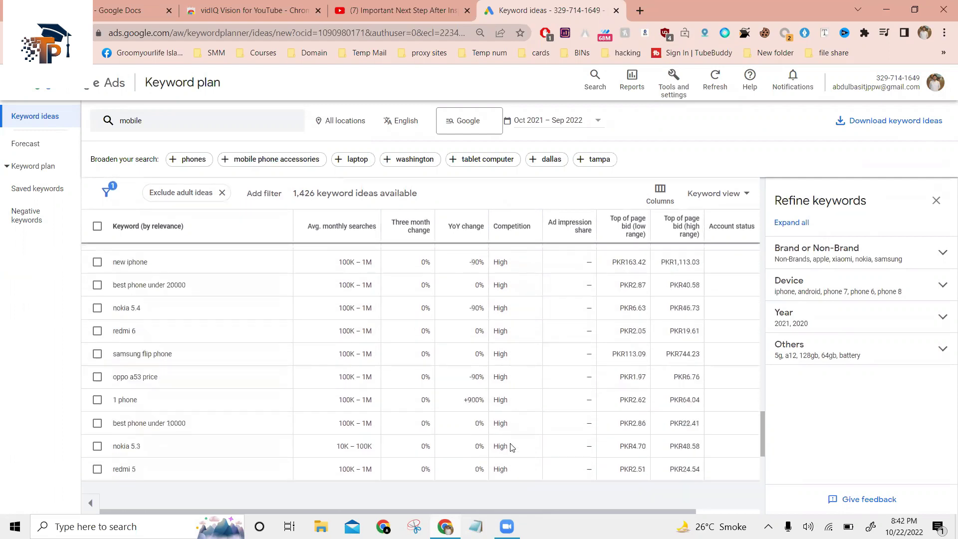
{"action": "scroll", "coordinate": [509, 417], "scroll_direction": "down", "scroll_amount": 5}
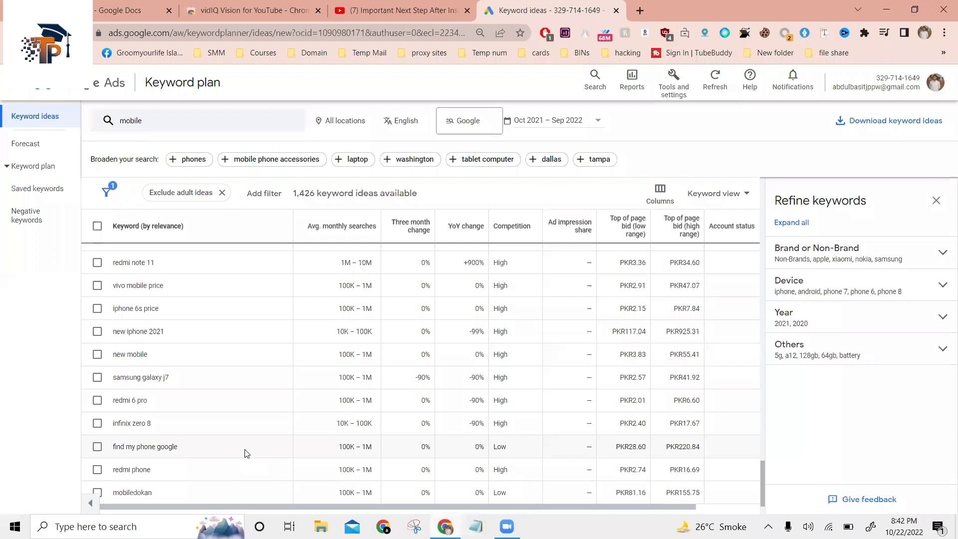
{"action": "left_click", "coordinate": [681, 234]}
{"action": "mouse_move", "coordinate": [677, 236]}
{"action": "left_click", "coordinate": [335, 226]}
{"action": "left_click", "coordinate": [426, 5]}
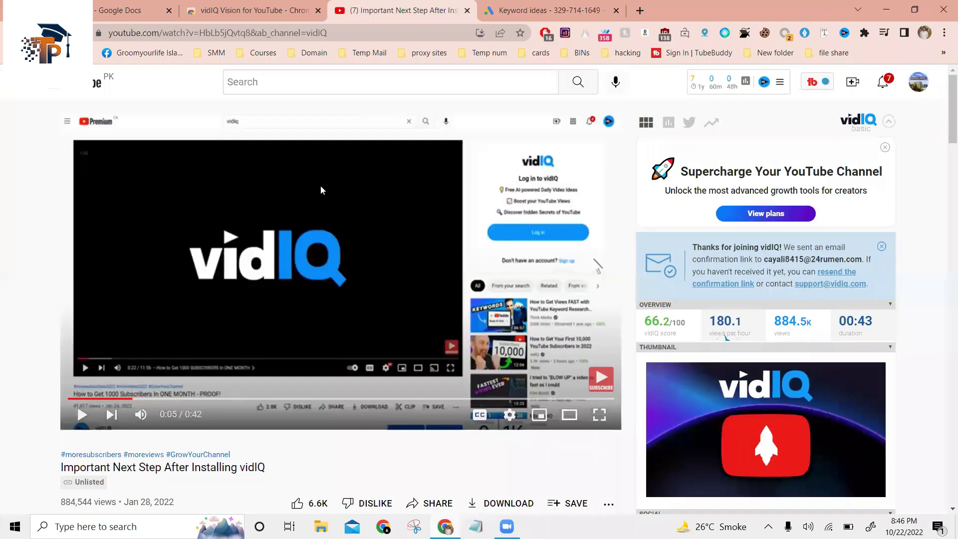
{"action": "left_click", "coordinate": [287, 84]}
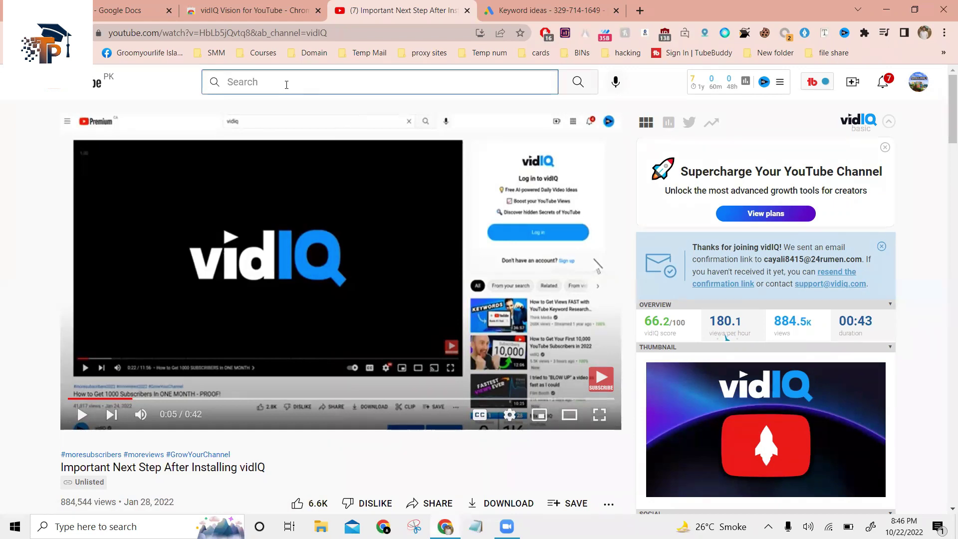
{"action": "left_click", "coordinate": [917, 87]}
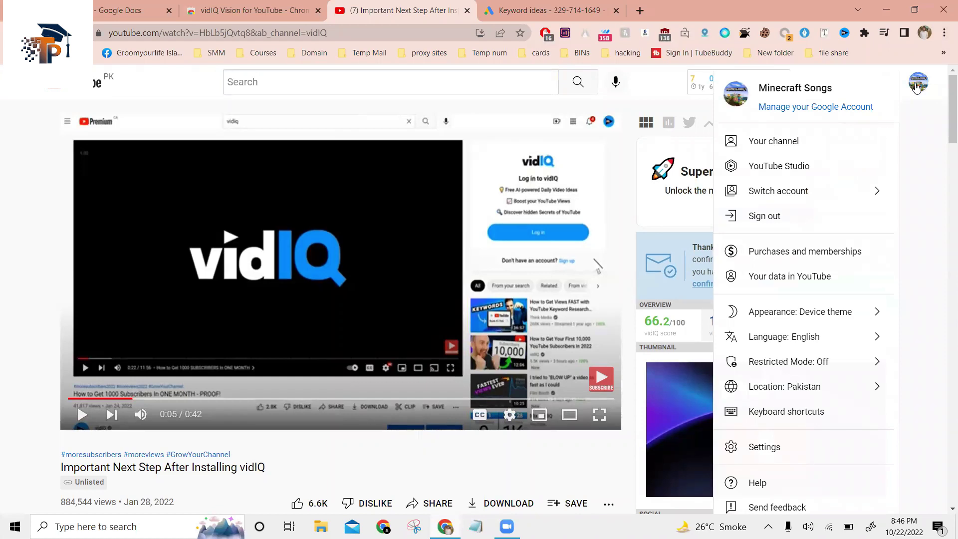
Open a new Incognito window and load youtube.com in it
{"action": "left_click", "coordinate": [944, 33]}
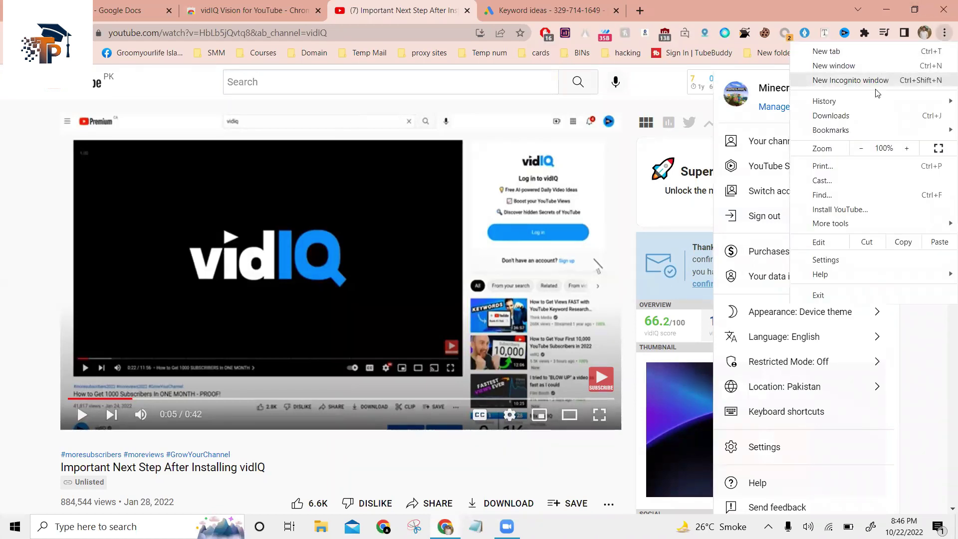
{"action": "left_click", "coordinate": [875, 81]}
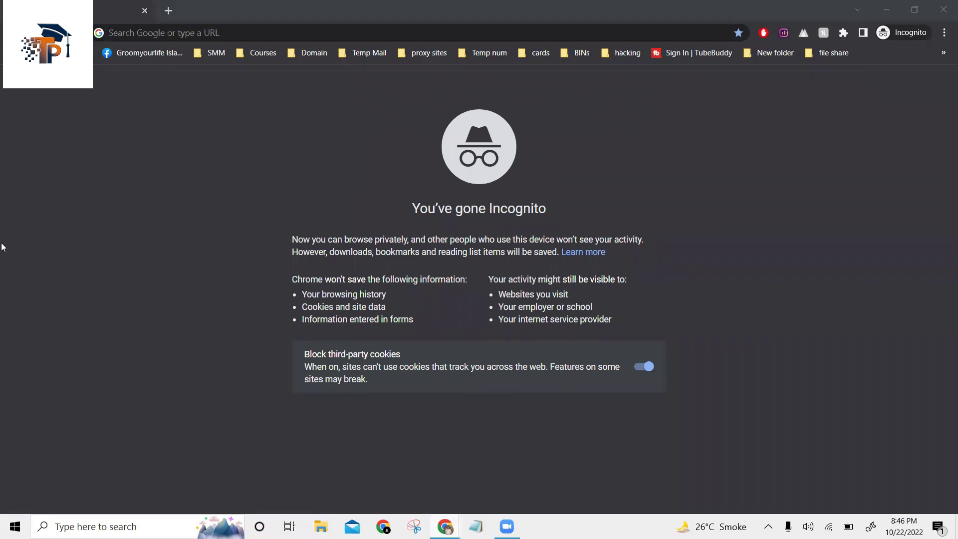
{"action": "left_click", "coordinate": [258, 33]}
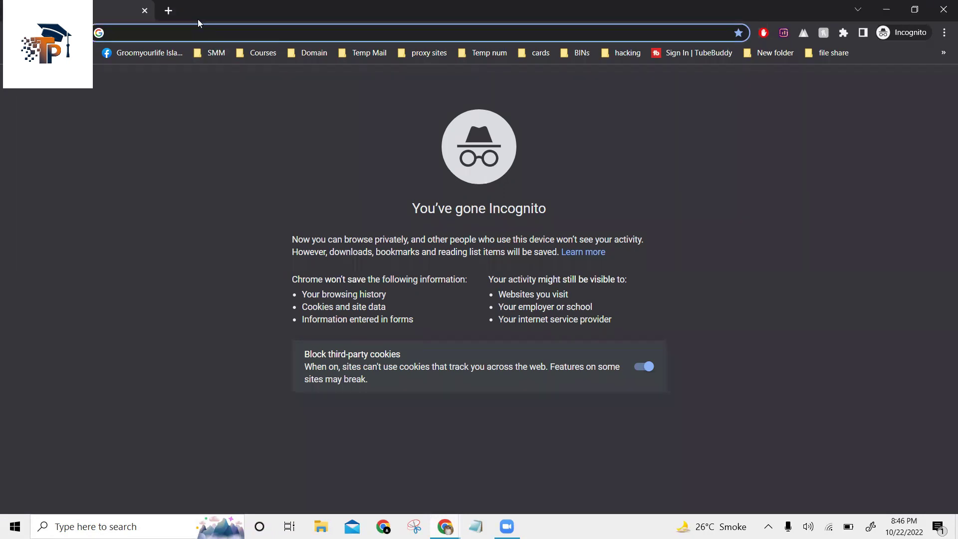
{"action": "type", "text": "youtube.com"}
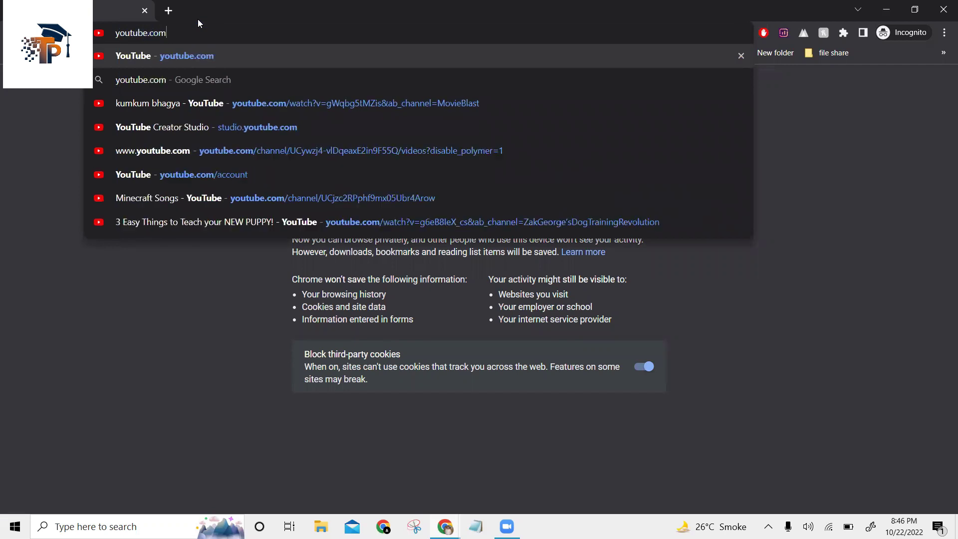
{"action": "key", "text": "Return"}
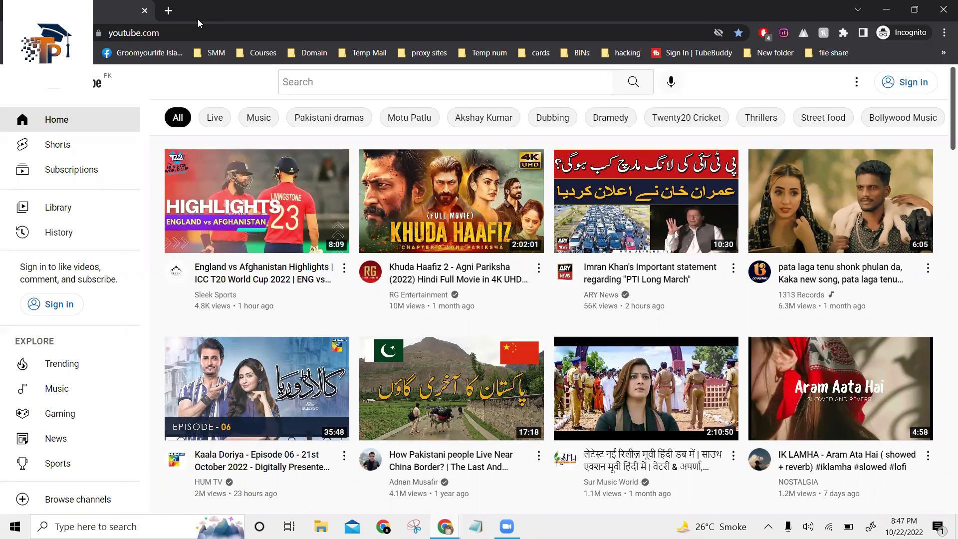
Enter "social" in the YouTube search, choose the suggestion "social media marketing" and view the longer suggestions for it
{"action": "left_click", "coordinate": [372, 82]}
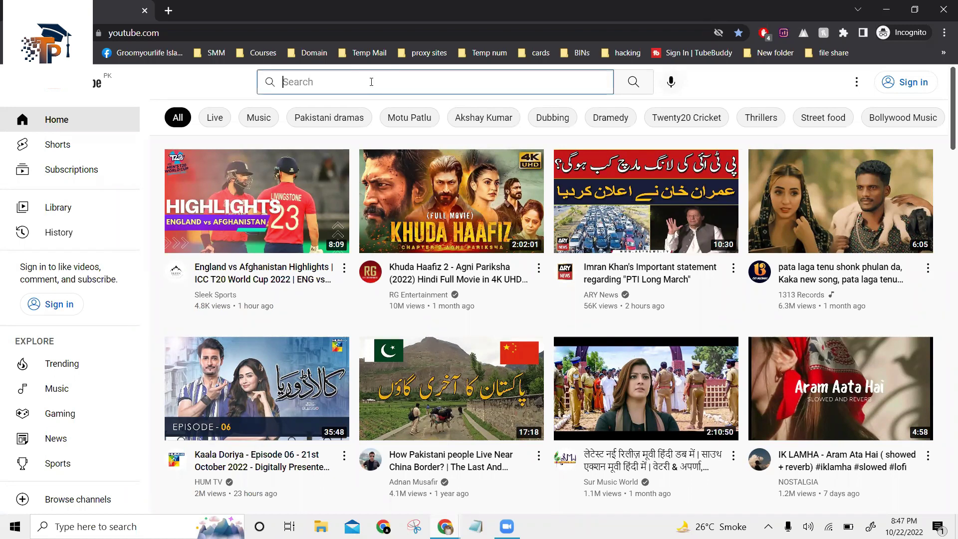
{"action": "type", "text": "s"}
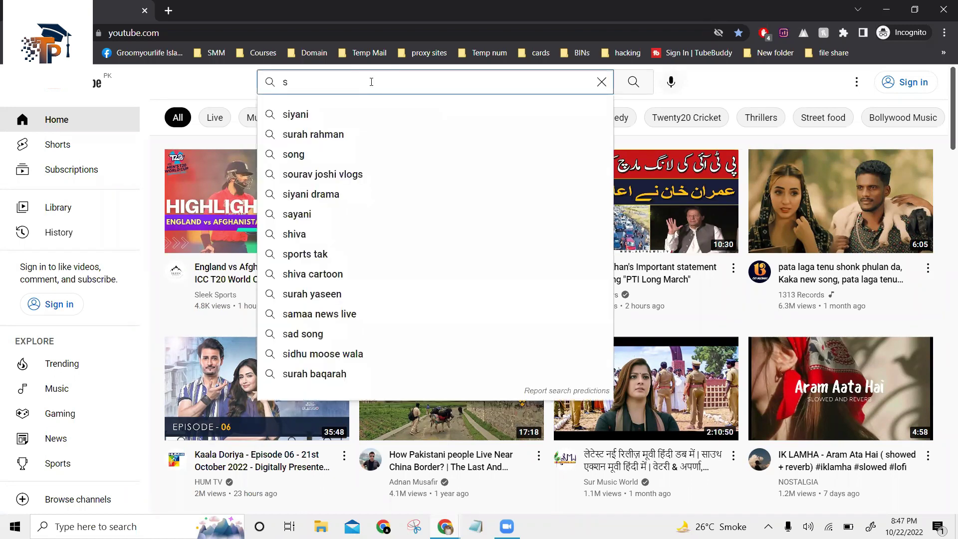
{"action": "type", "text": "ocia"}
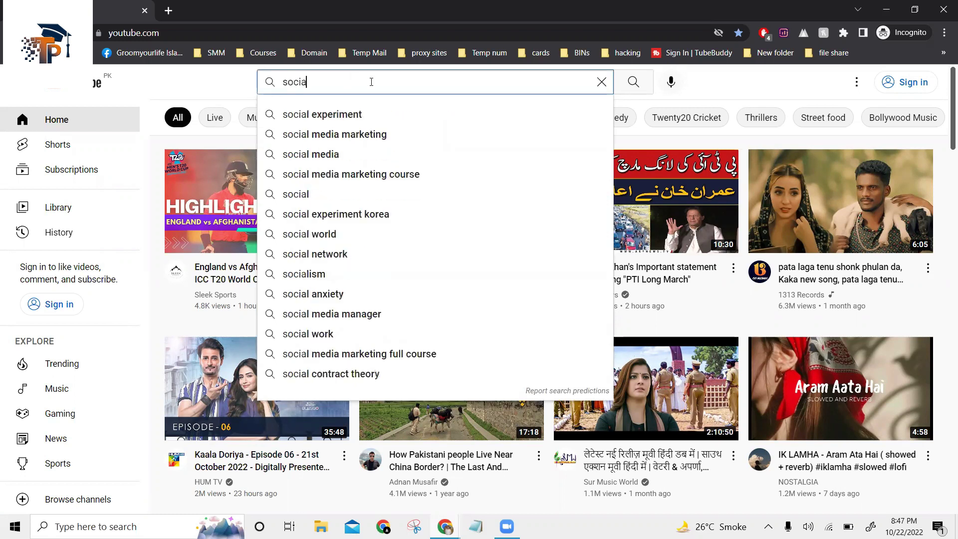
{"action": "type", "text": "l"}
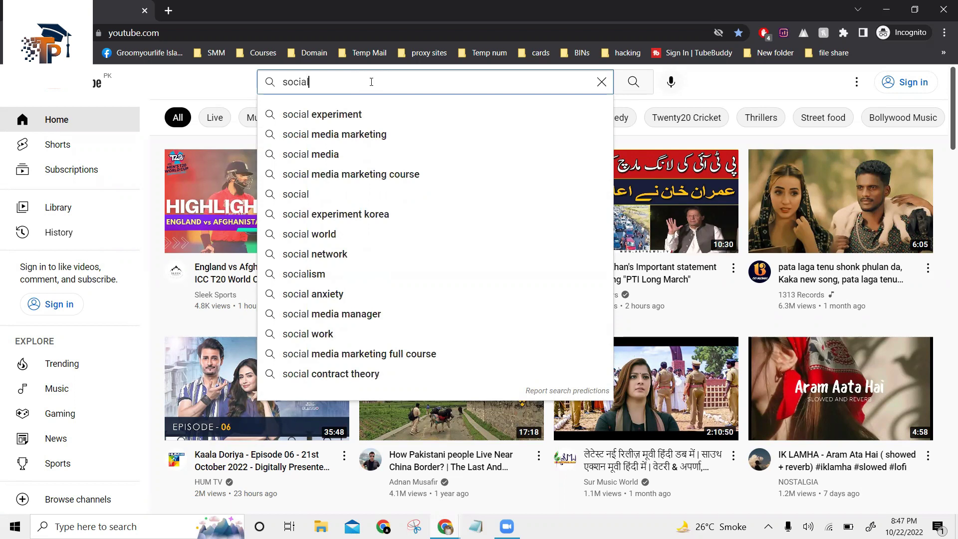
{"action": "key", "text": "Down"}
{"action": "key", "text": "Down"}
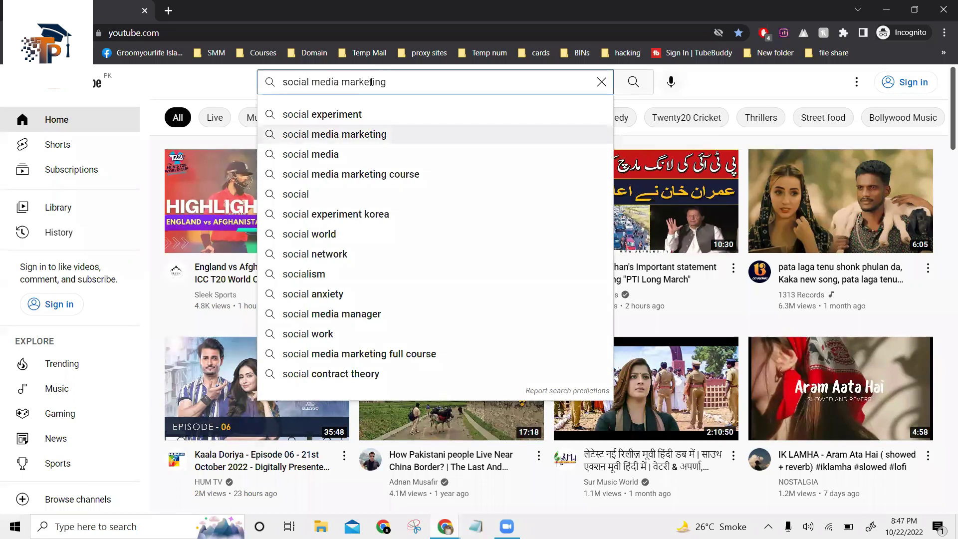
{"action": "left_click", "coordinate": [371, 82]}
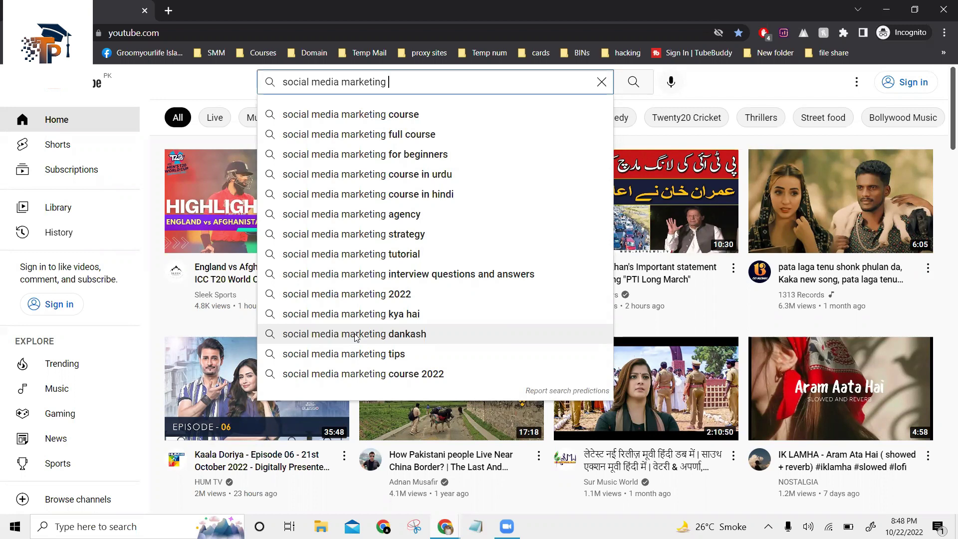
Shorten the search query to "social media" and further to "social", reviewing the suggestions for each
{"action": "key", "text": "BackSpace"}
{"action": "key", "text": "BackSpace"}
{"action": "key", "text": "BackSpace"}
{"action": "key", "text": "BackSpace"}
{"action": "key", "text": "BackSpace"}
{"action": "key", "text": "BackSpace"}
{"action": "key", "text": "BackSpace"}
{"action": "key", "text": "BackSpace"}
{"action": "key", "text": "BackSpace"}
{"action": "key", "text": "BackSpace"}
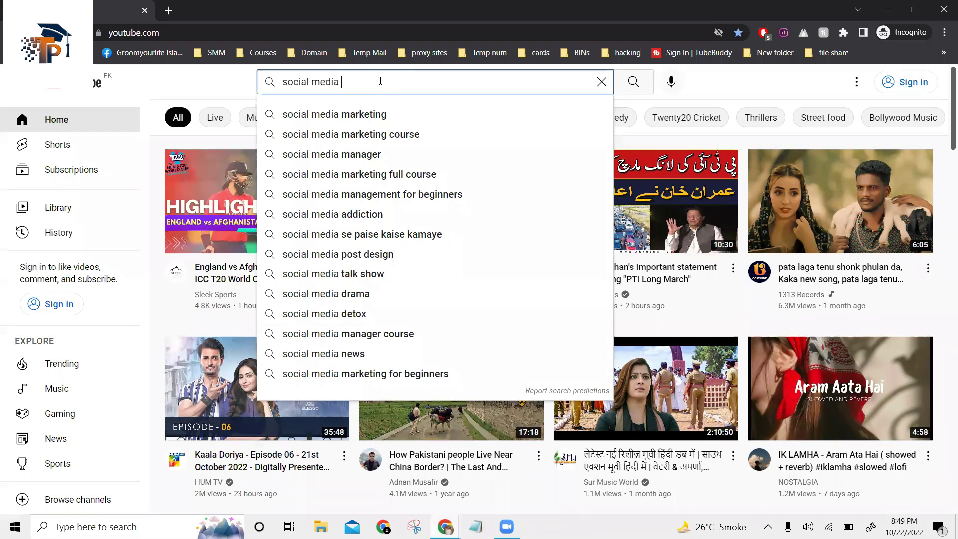
{"action": "key", "text": "BackSpace"}
{"action": "key", "text": "BackSpace"}
{"action": "key", "text": "BackSpace"}
{"action": "key", "text": "BackSpace"}
{"action": "key", "text": "BackSpace"}
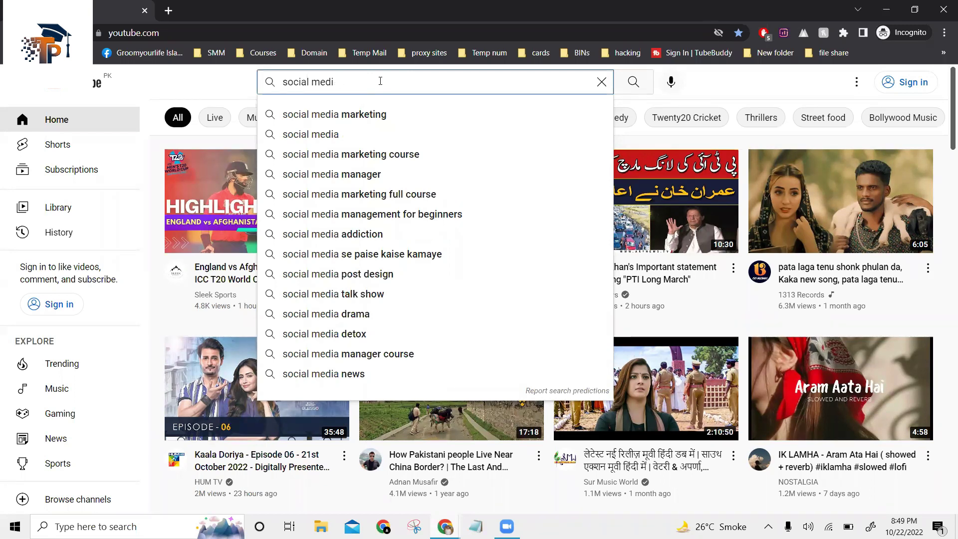
{"action": "key", "text": "BackSpace"}
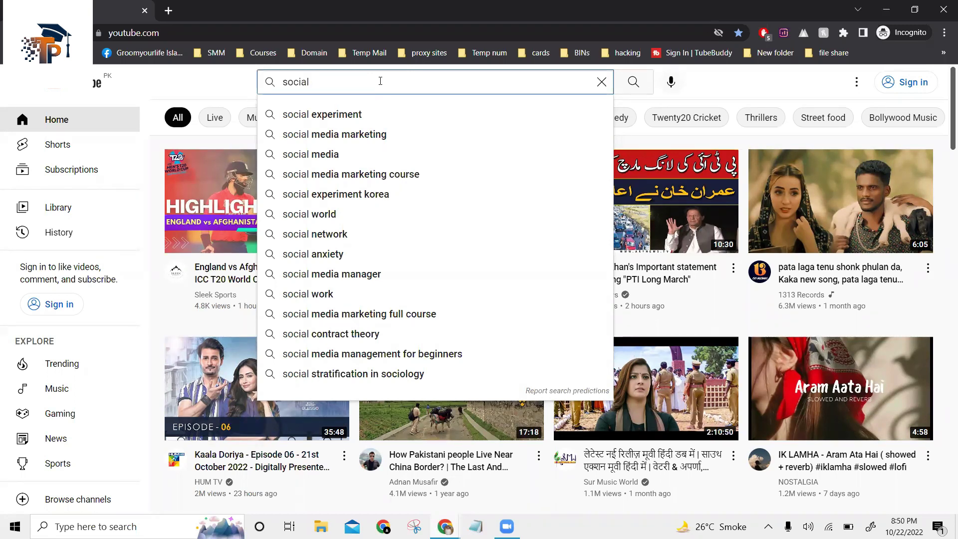
Go through the suggestions for "social", filling in "social media marketing" and finally "social media marketing course"
{"action": "key", "text": "Down"}
{"action": "key", "text": "Down"}
{"action": "key", "text": "Down"}
{"action": "key", "text": "Up"}
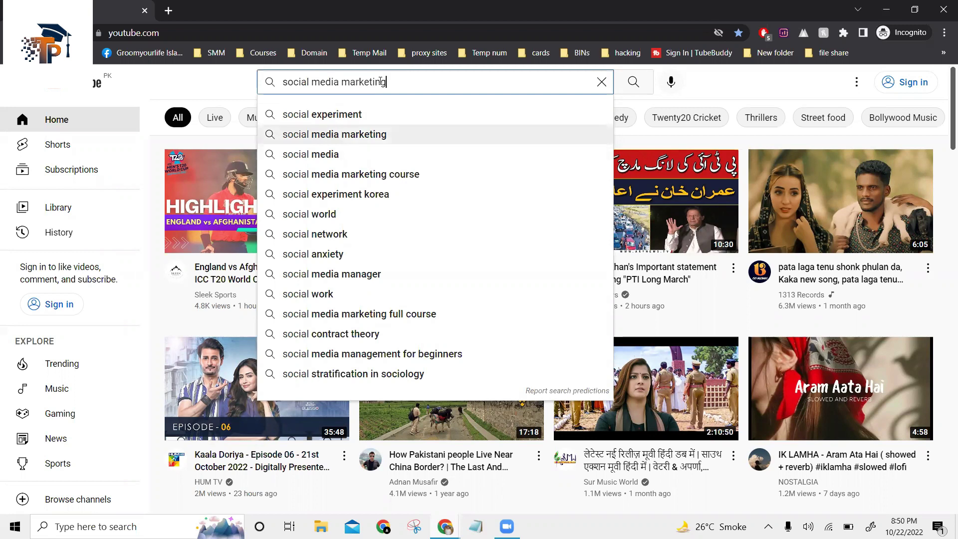
{"action": "key", "text": "Down"}
{"action": "key", "text": "Down"}
{"action": "key", "text": "Down"}
{"action": "key", "text": "Up"}
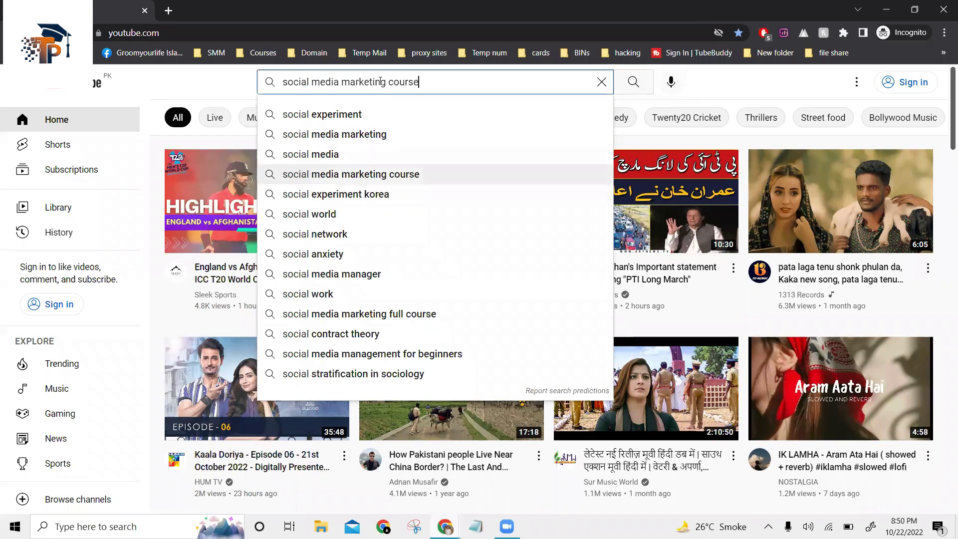